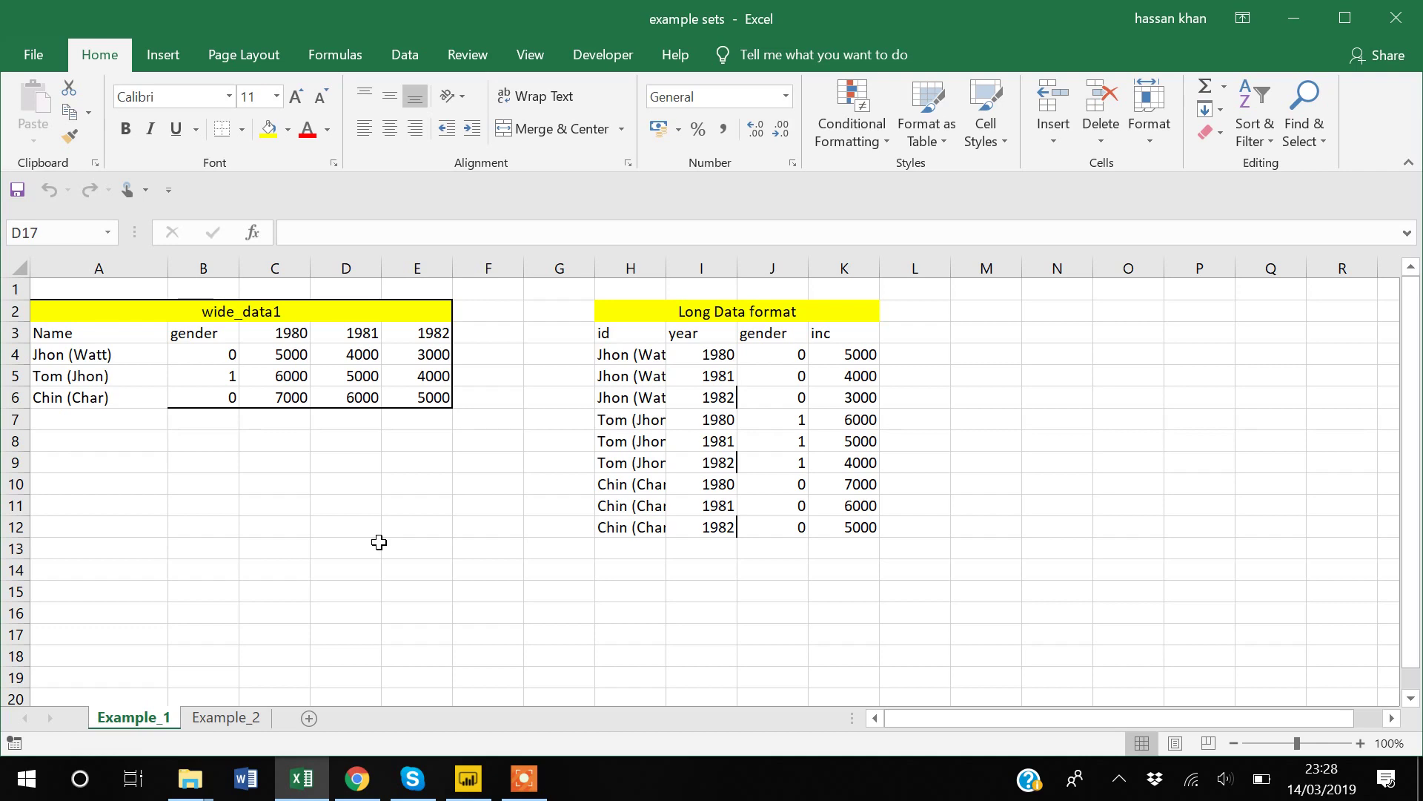
Step: Examine the Name and gender columns of the wide_data1 table
click(74, 337)
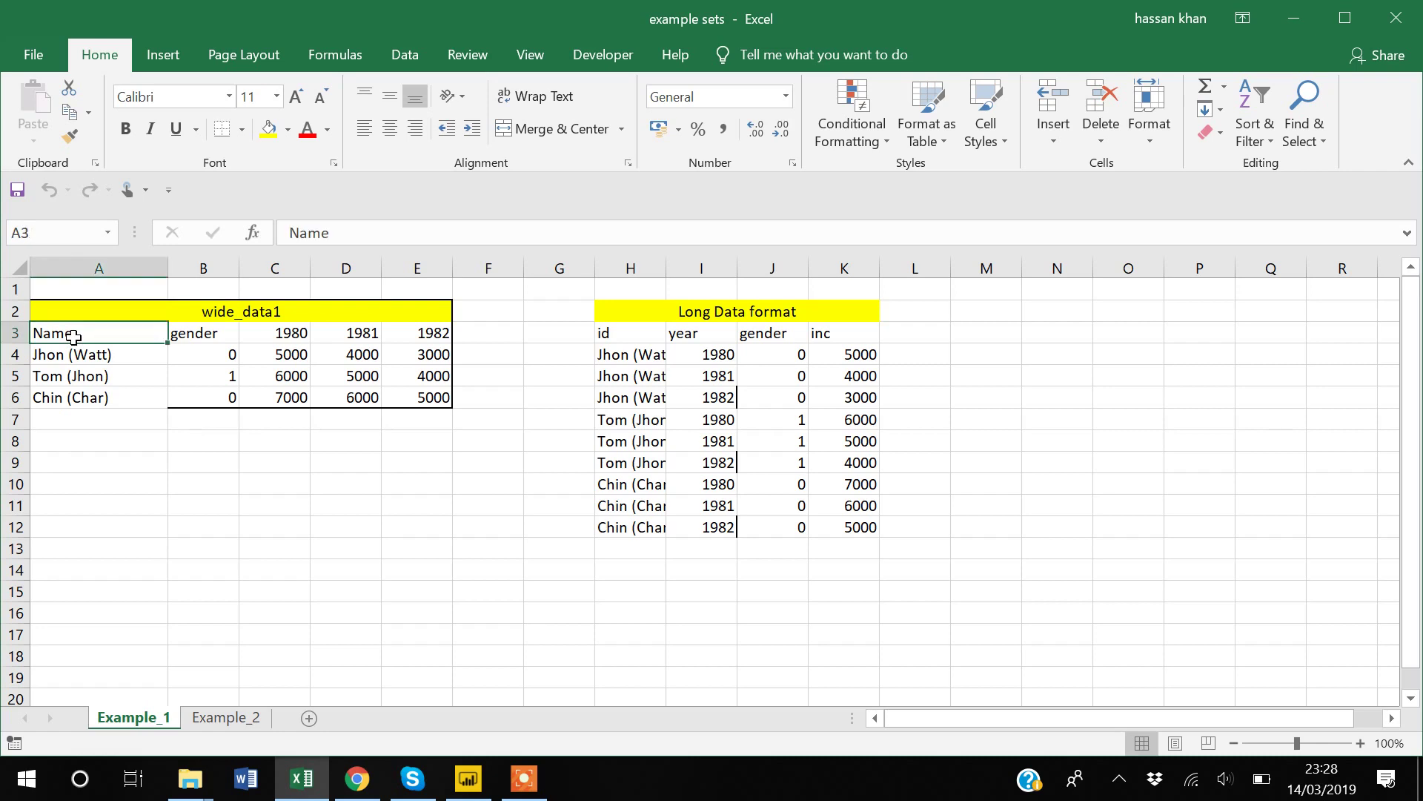
key(Up)
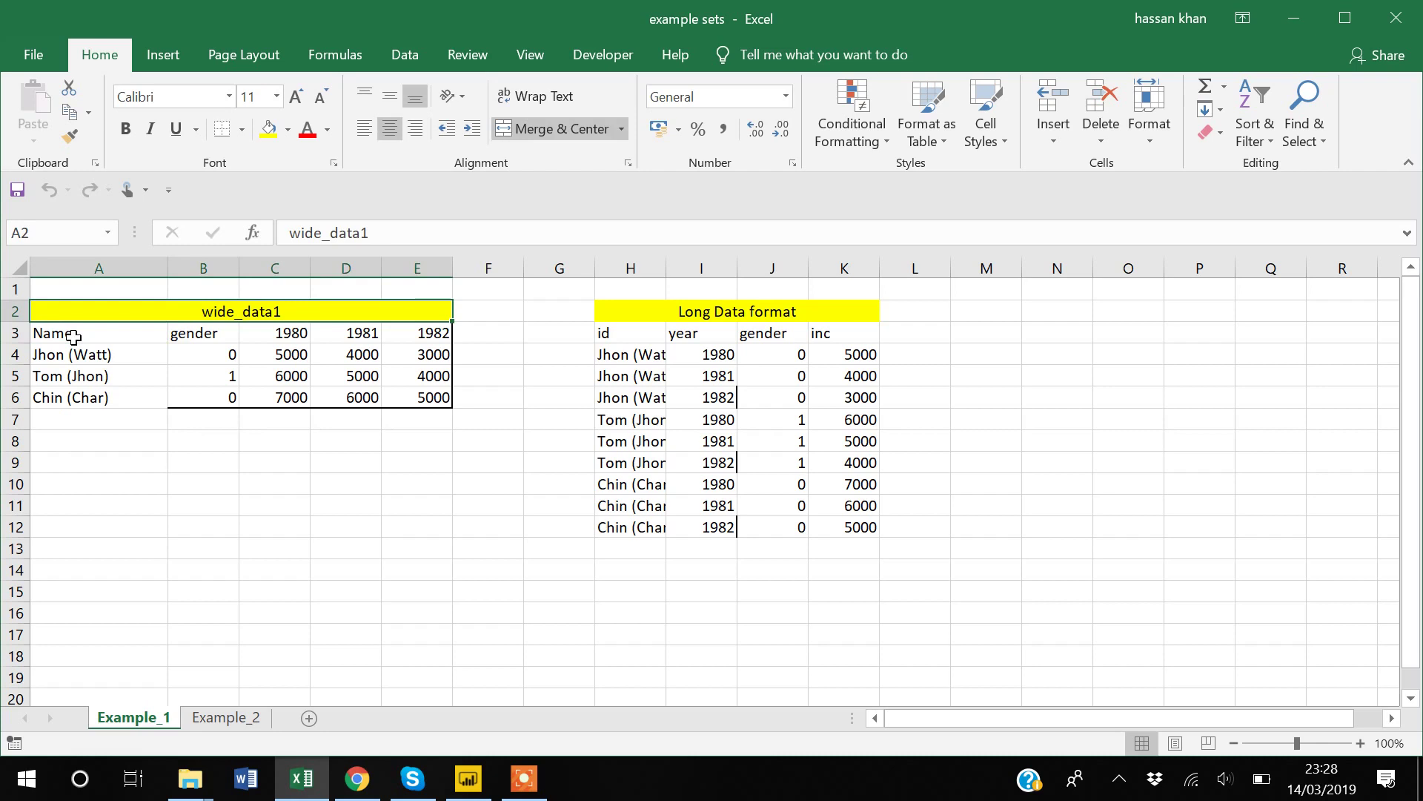
click(73, 337)
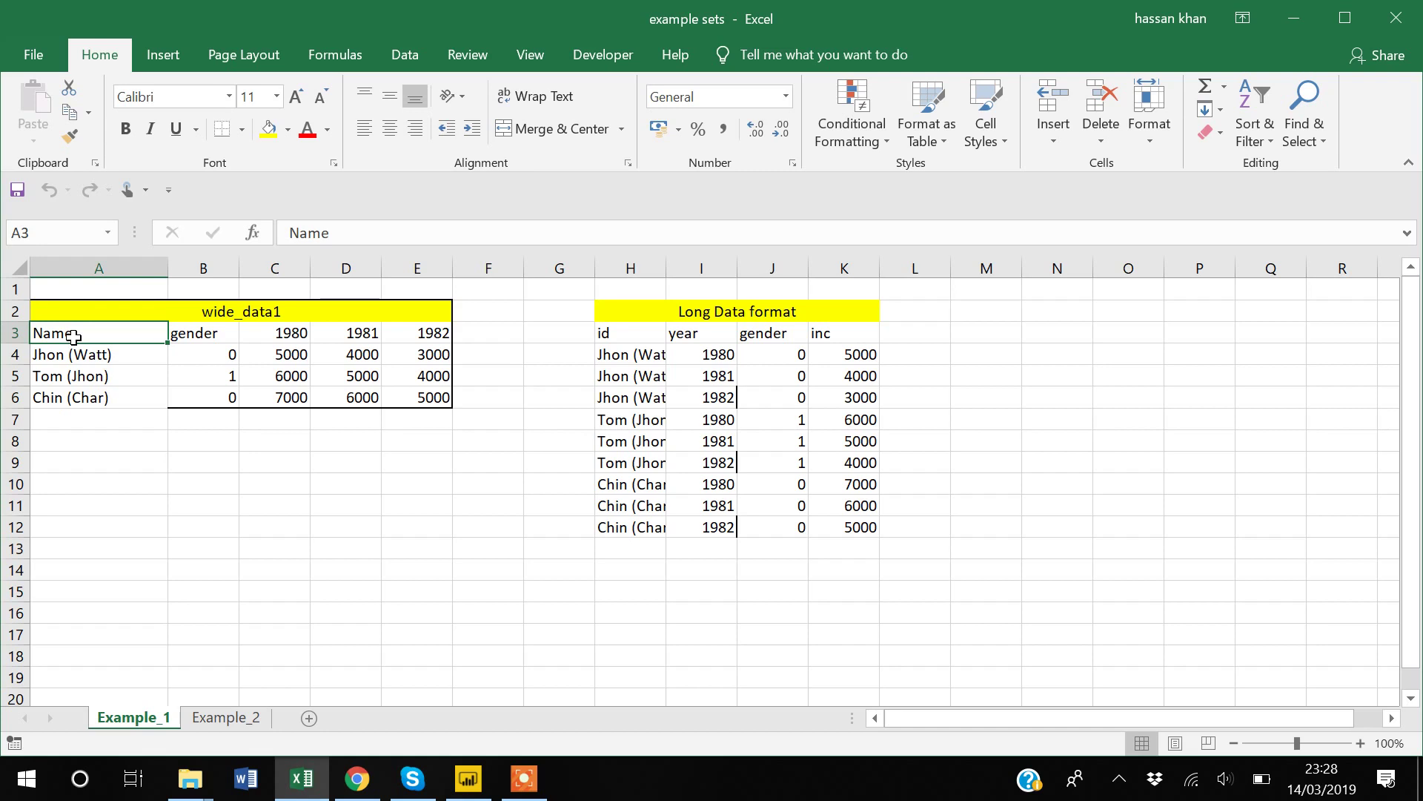
key(Down)
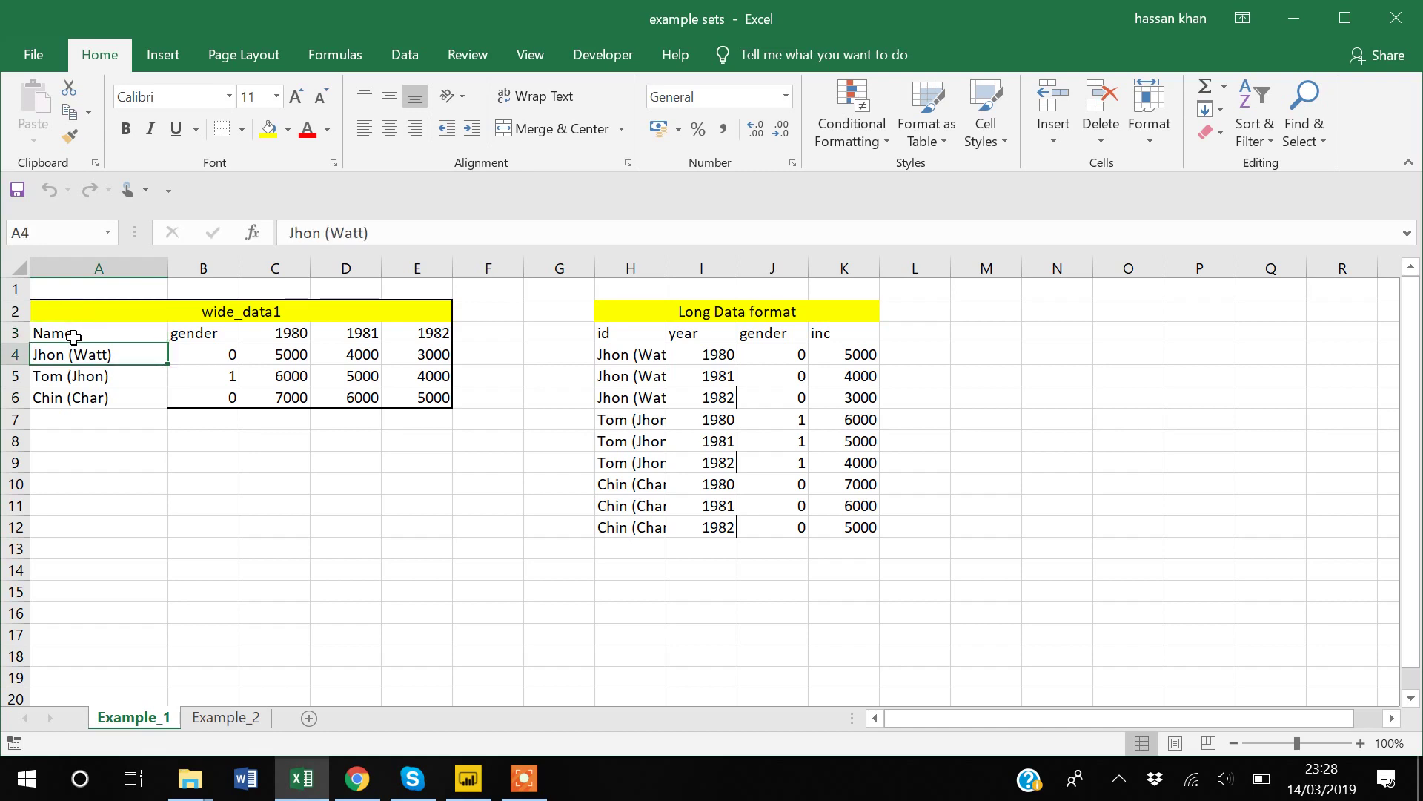
key(Down)
key(Down)
key(Up)
key(Up)
key(Right)
key(Down)
key(Down)
key(Up)
key(Up)
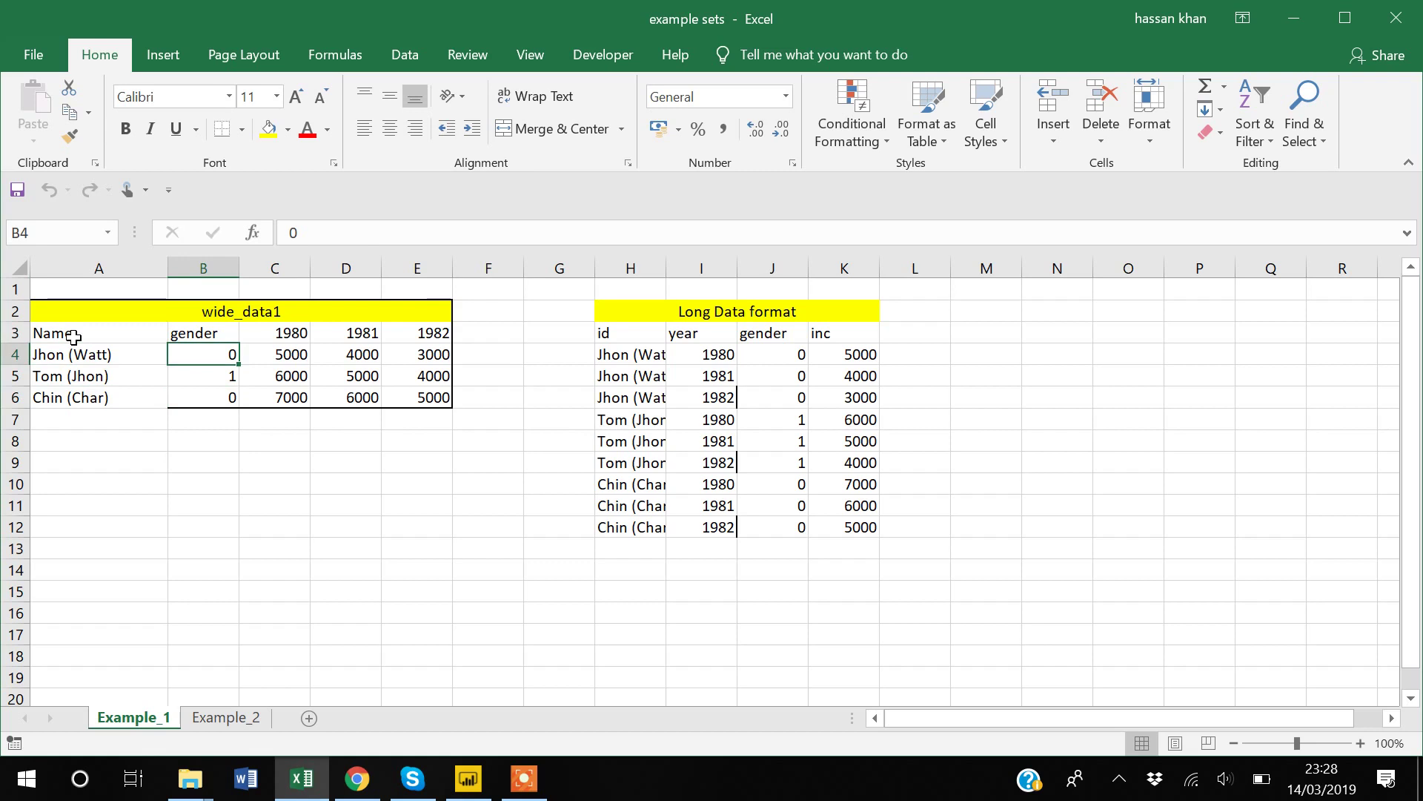
Step: Examine the 1980, 1981 and 1982 columns of wide_data1, following the values across the first person's row
key(Up)
key(Right)
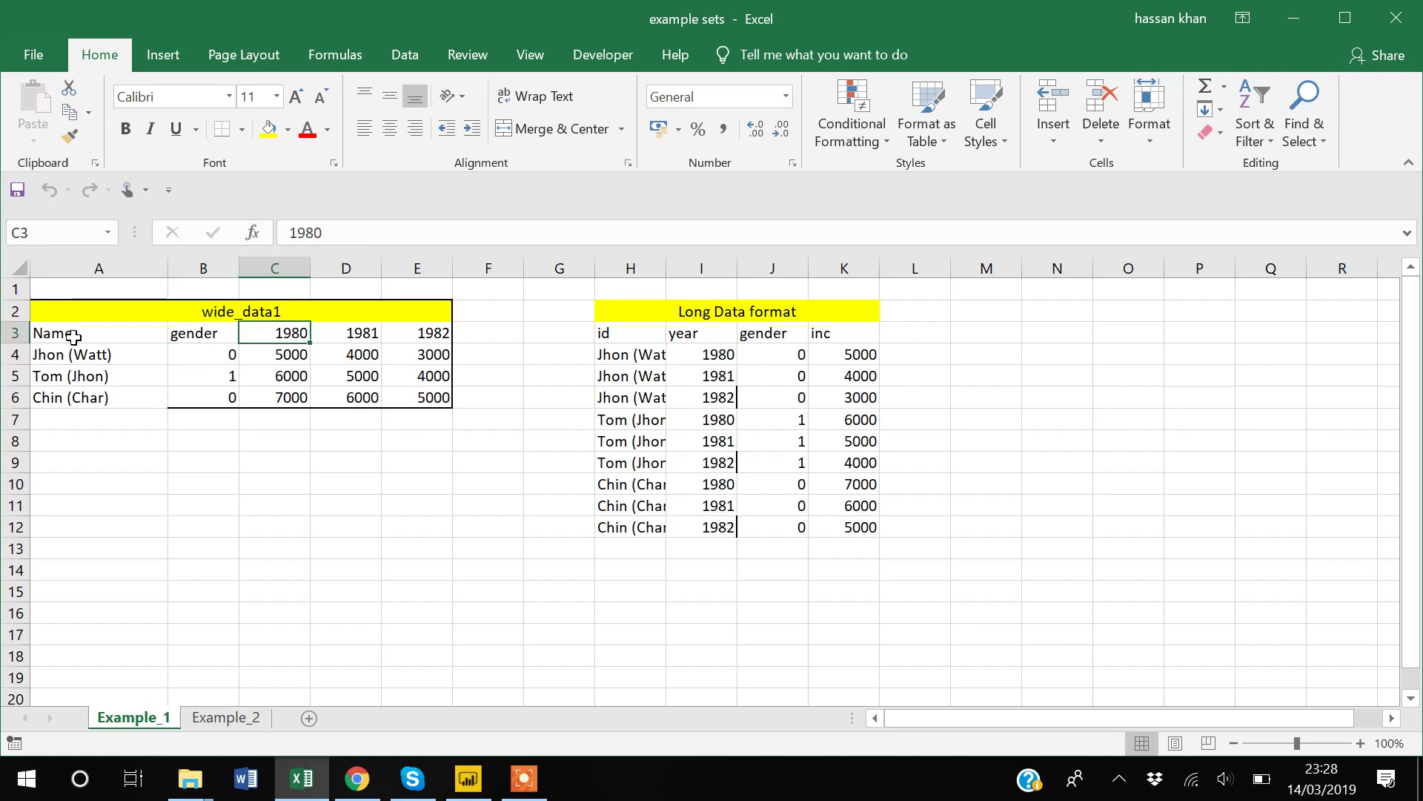
key(Right)
key(Right)
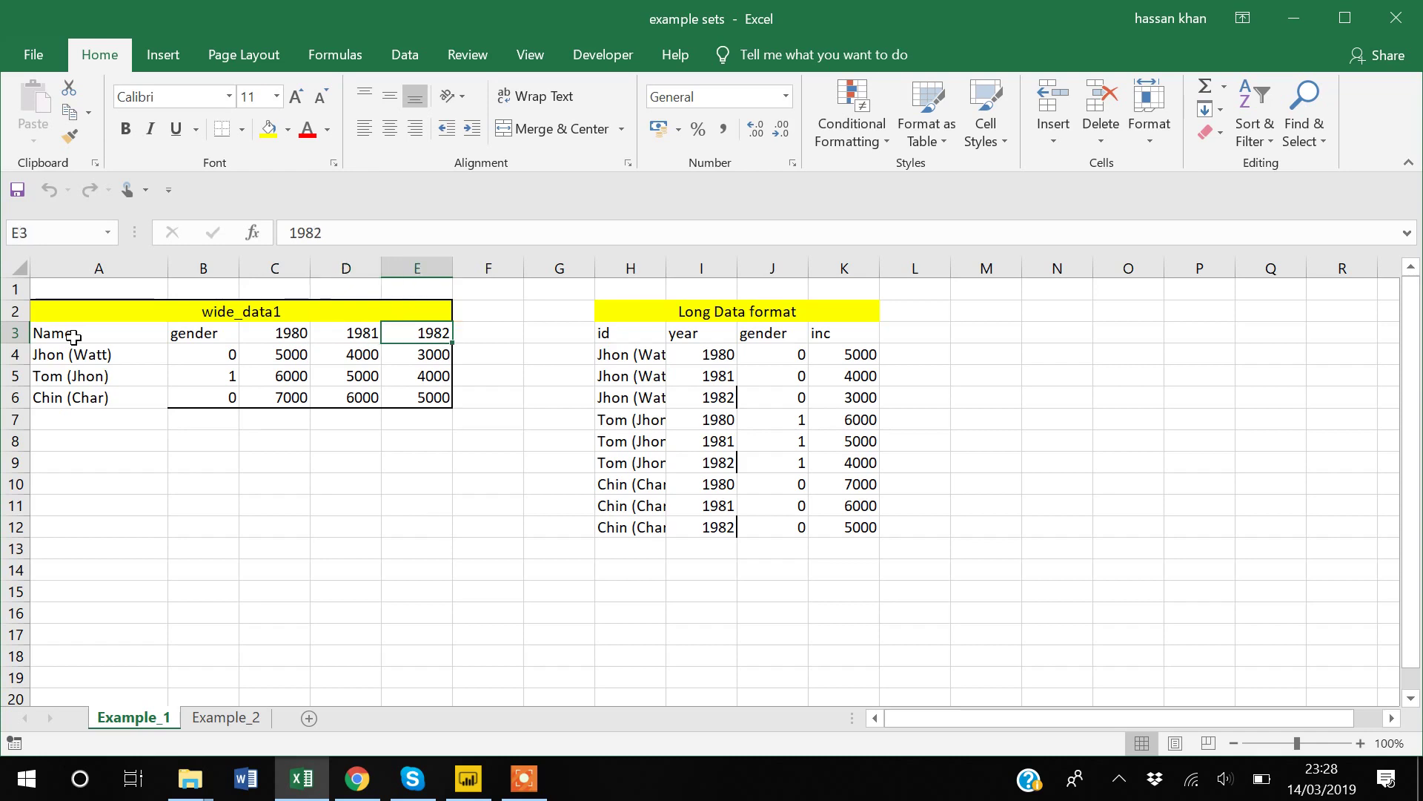
key(Left)
key(Left)
key(Down)
key(Right)
key(Right)
key(Right)
key(Left)
key(Left)
key(Left)
key(Left)
key(Left)
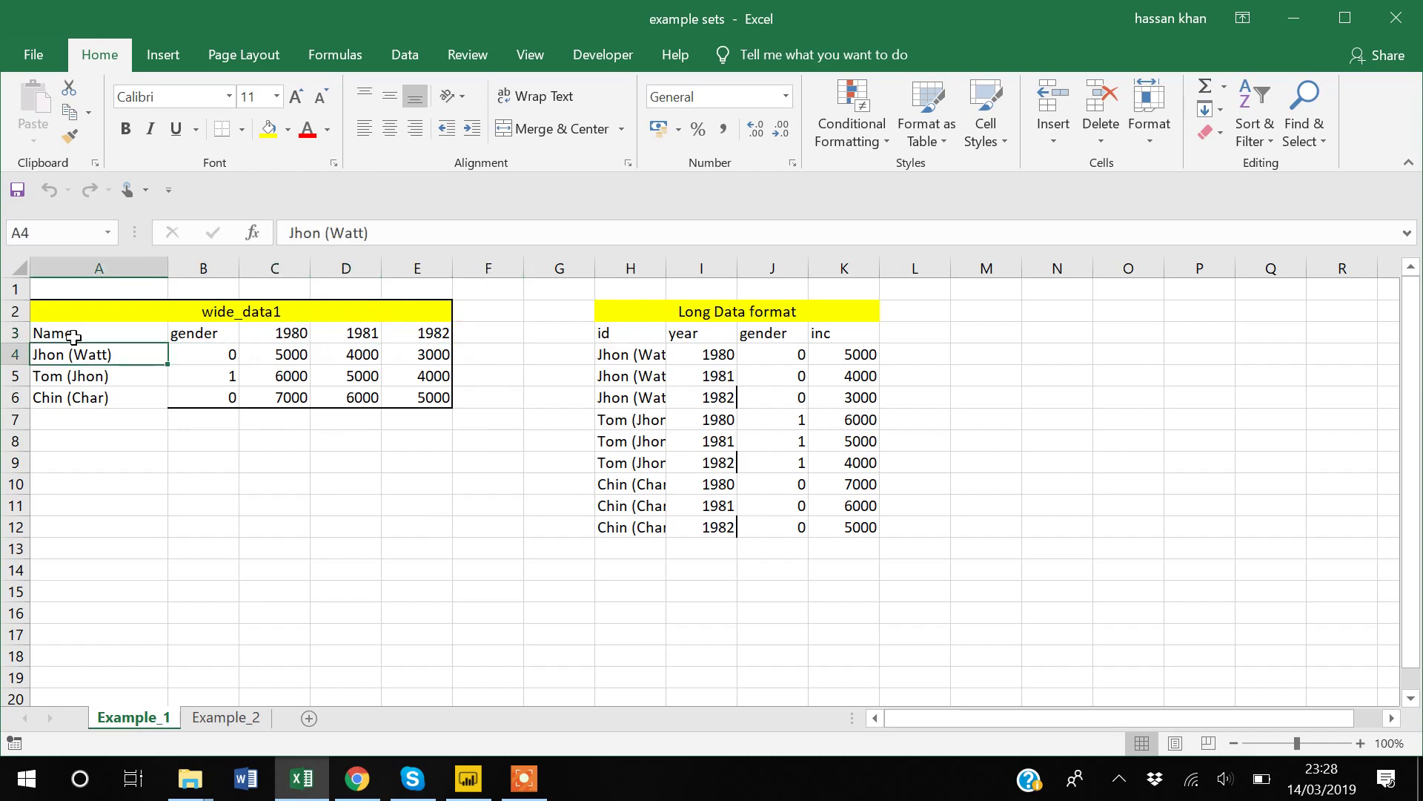
key(Right)
key(Right)
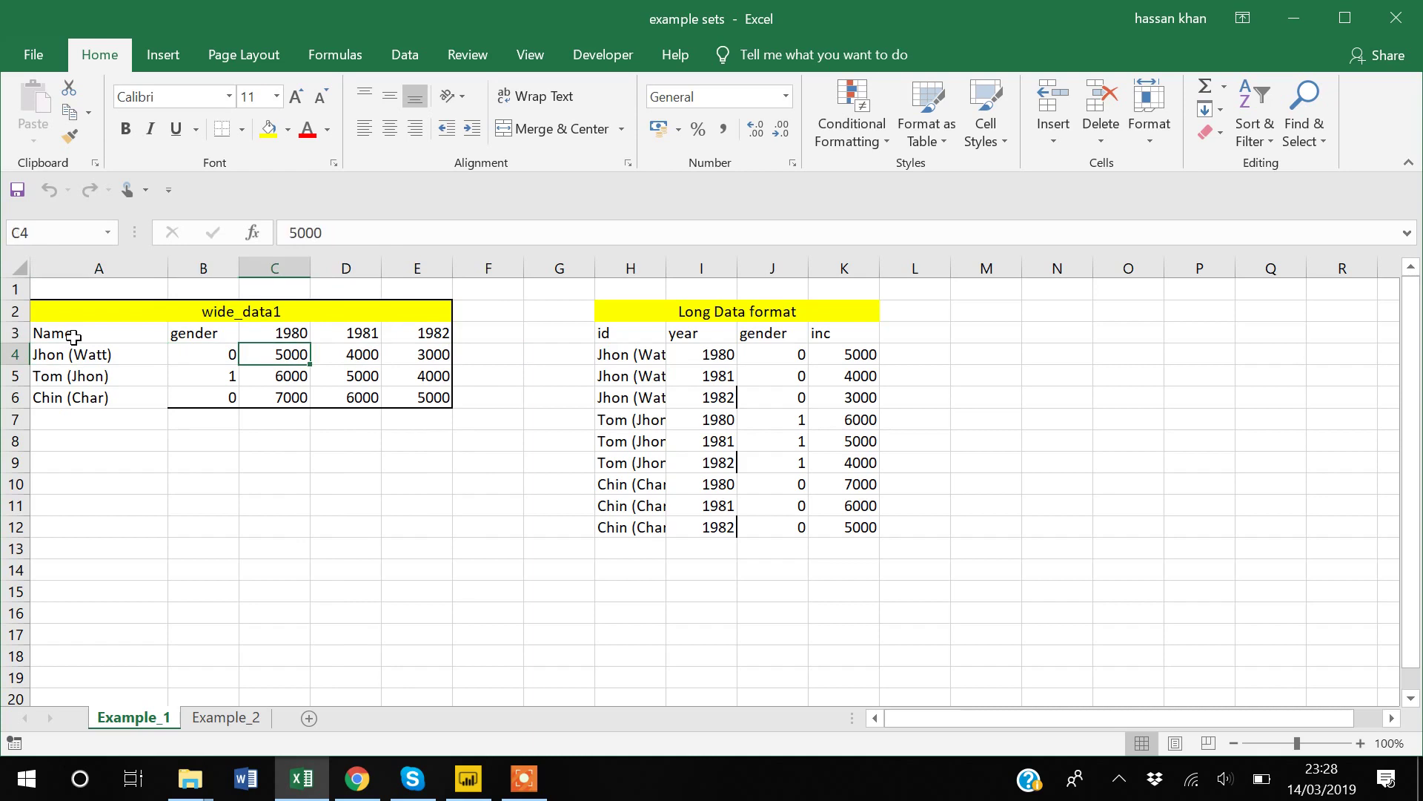
key(Right)
key(Right)
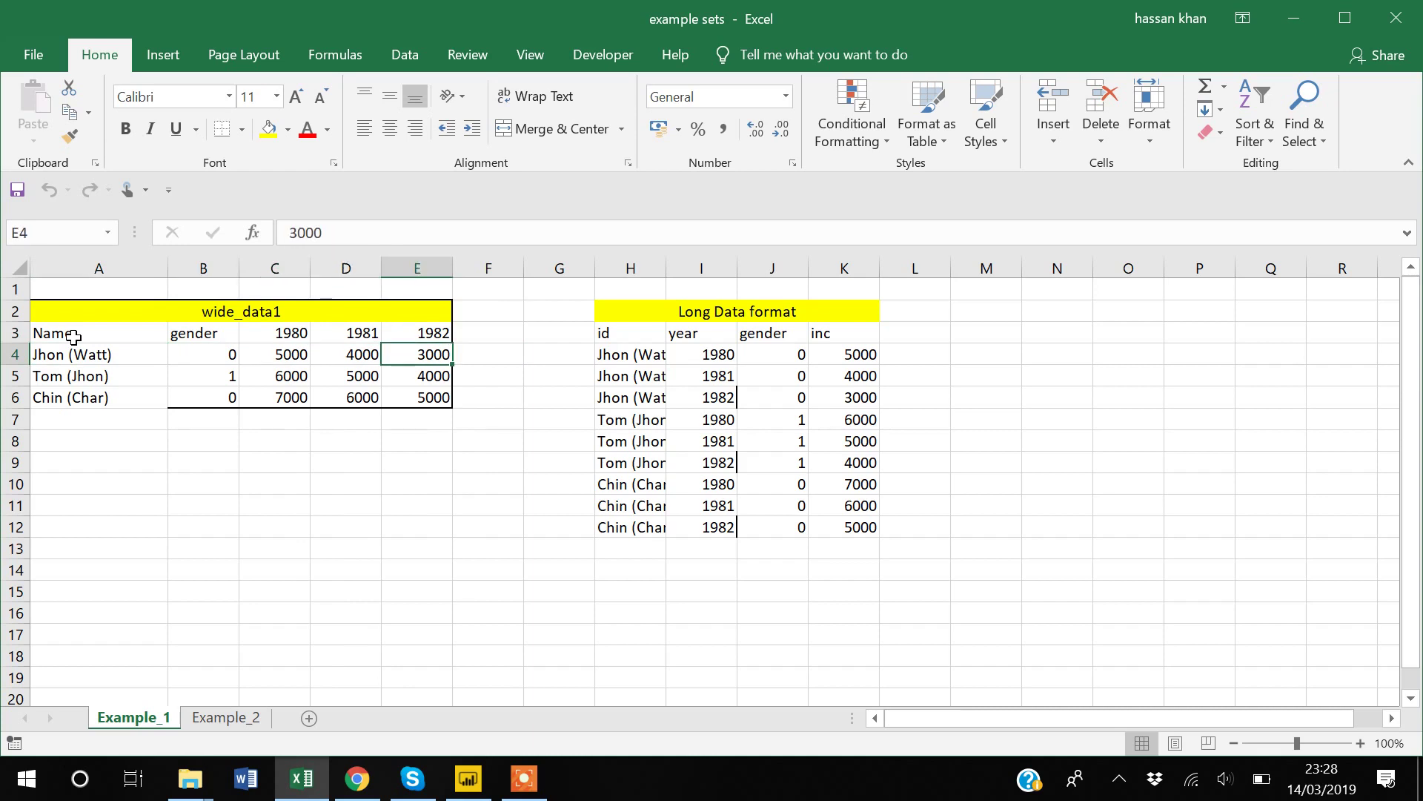
Step: Review how the year headers relate to the values beneath them, and select headers C3:E3 in wide_data1
key(Up)
key(Left)
key(Left)
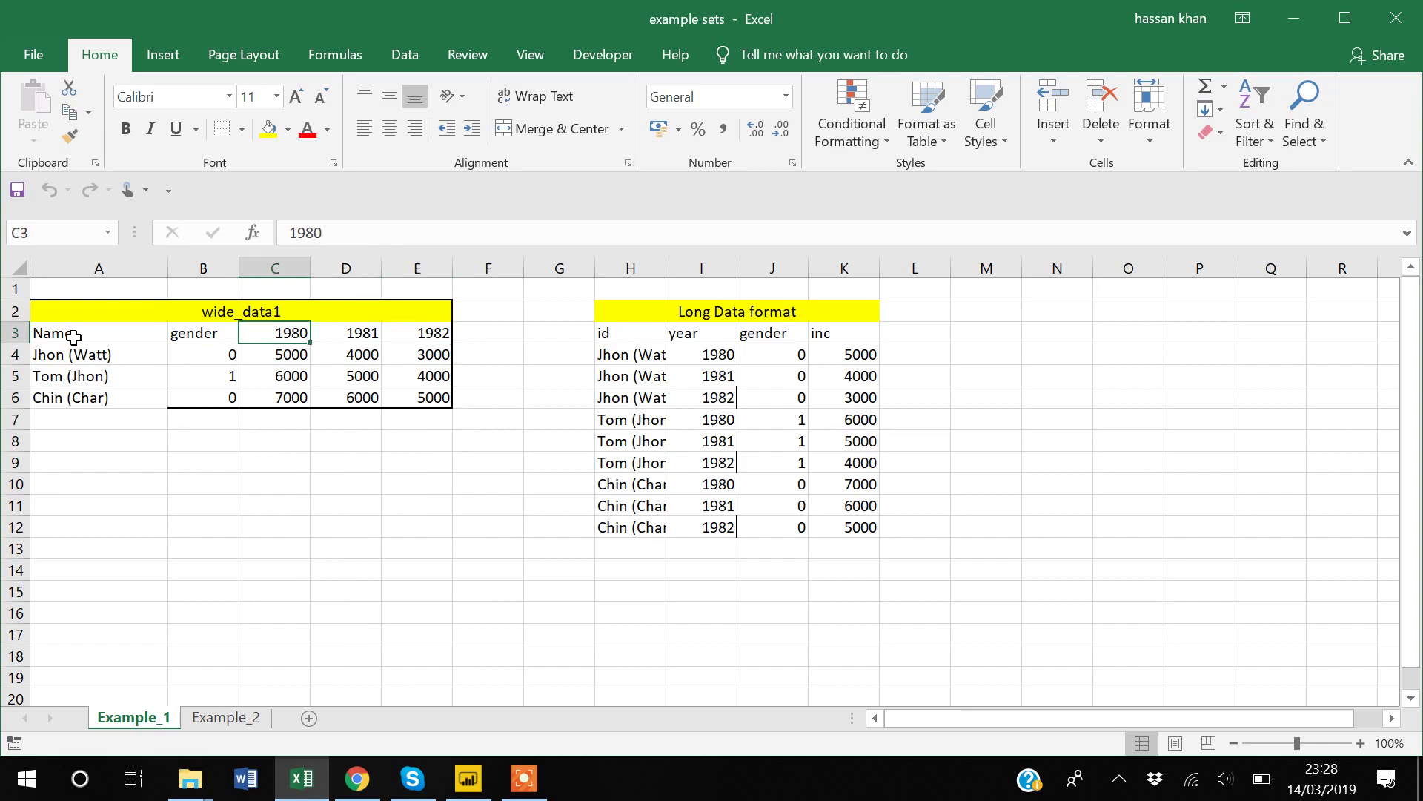
key(Down)
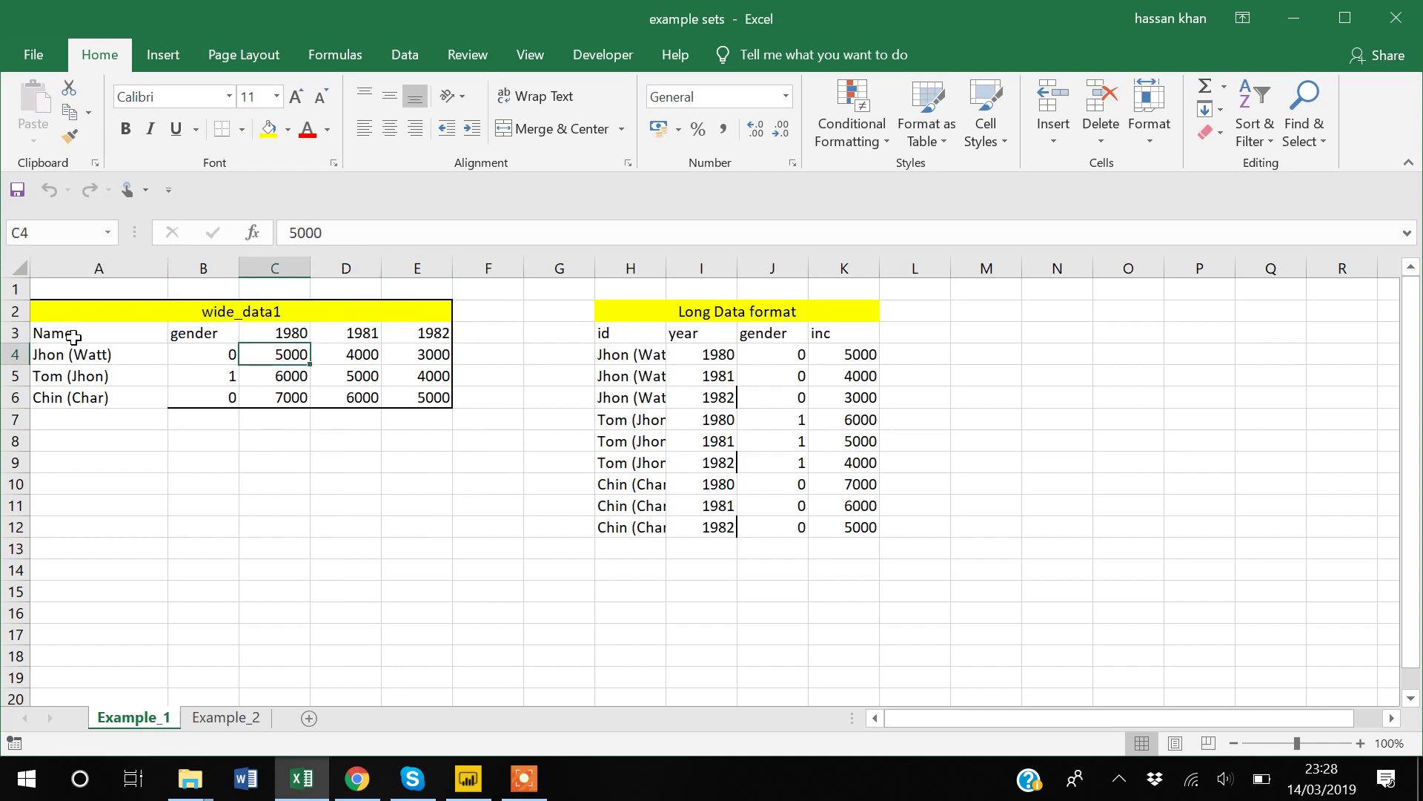
key(Up)
key(shift+Right)
key(shift+Right)
key(shift+Right)
key(shift+Left)
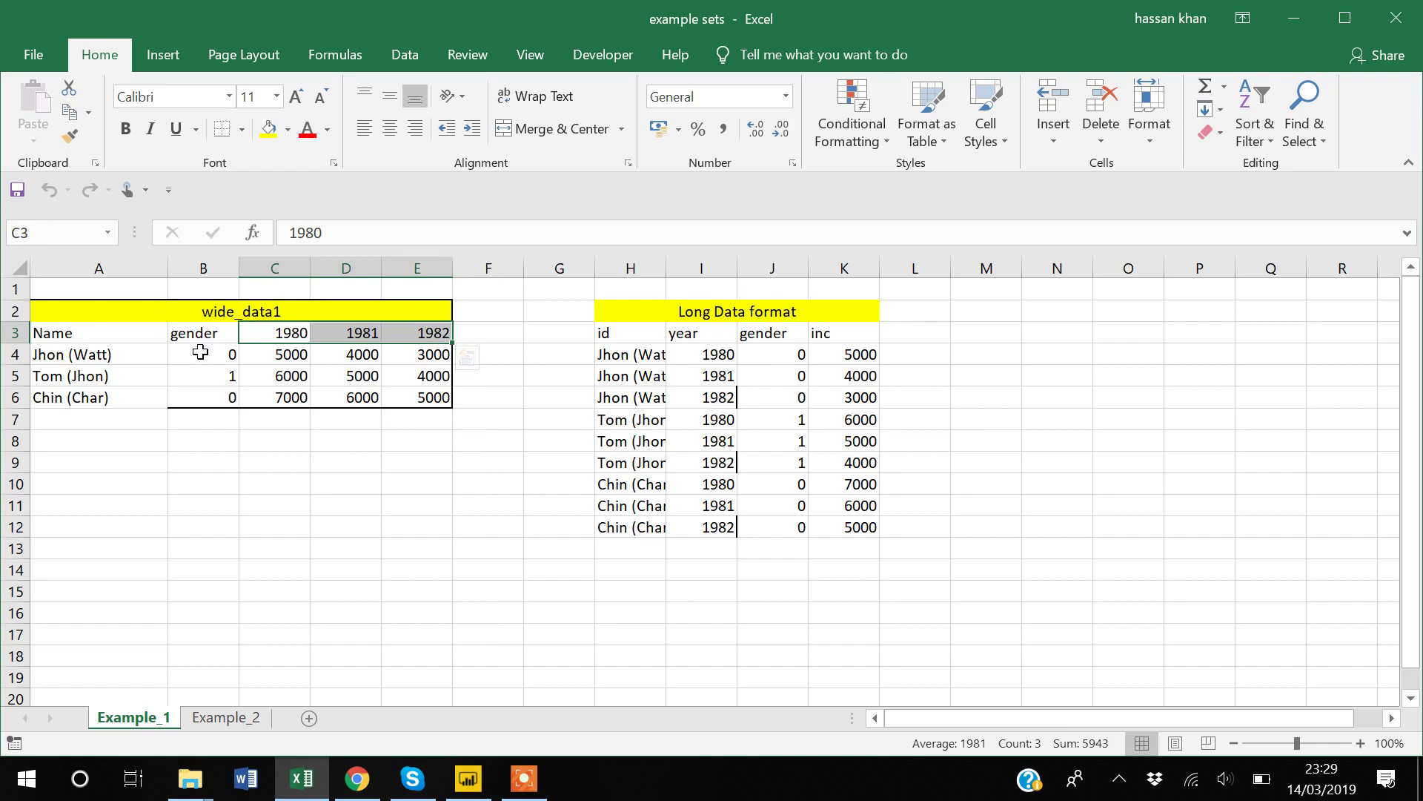
Step: Examine the first person's repeated id entries and their year values in the Long Data format table
click(622, 338)
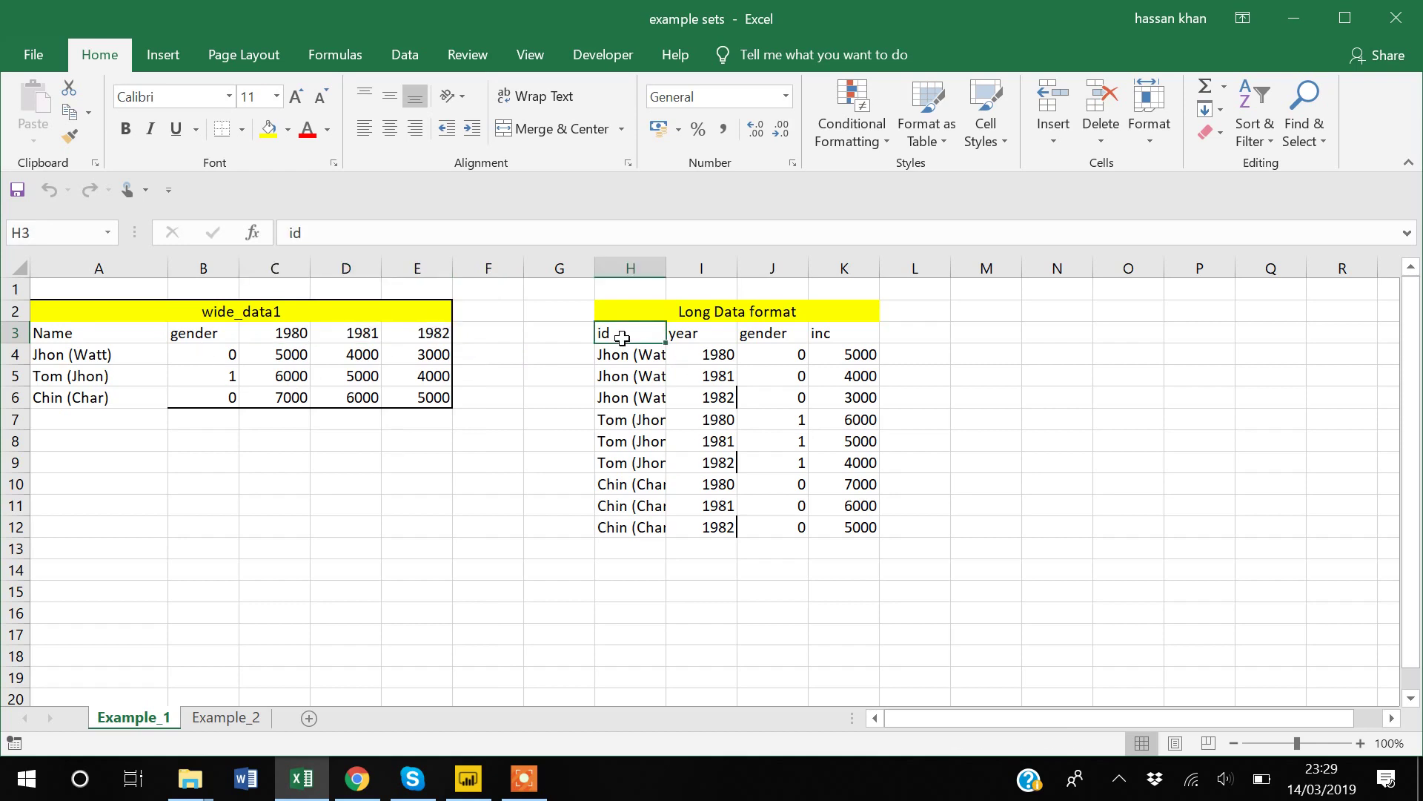
key(Down)
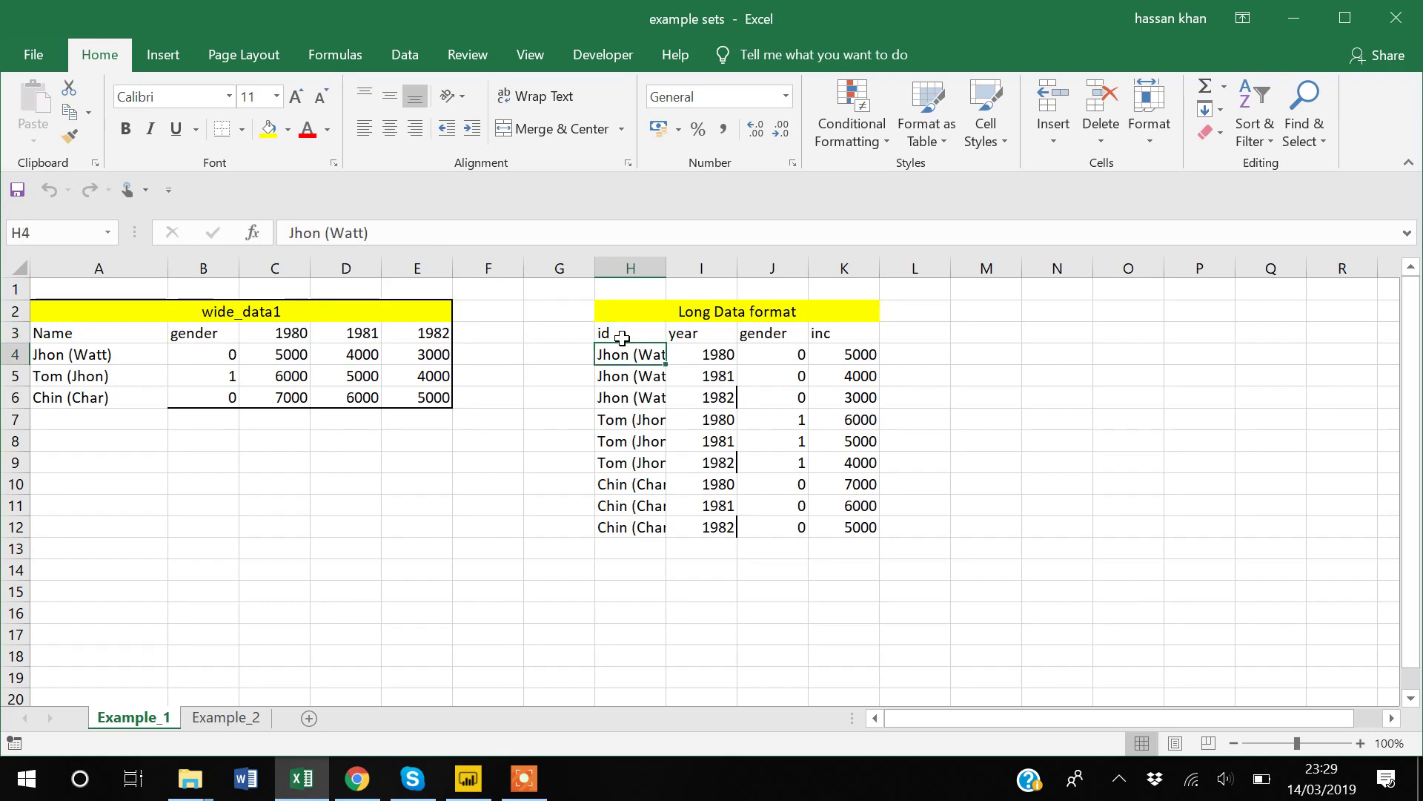
key(shift+Down)
key(shift+Down)
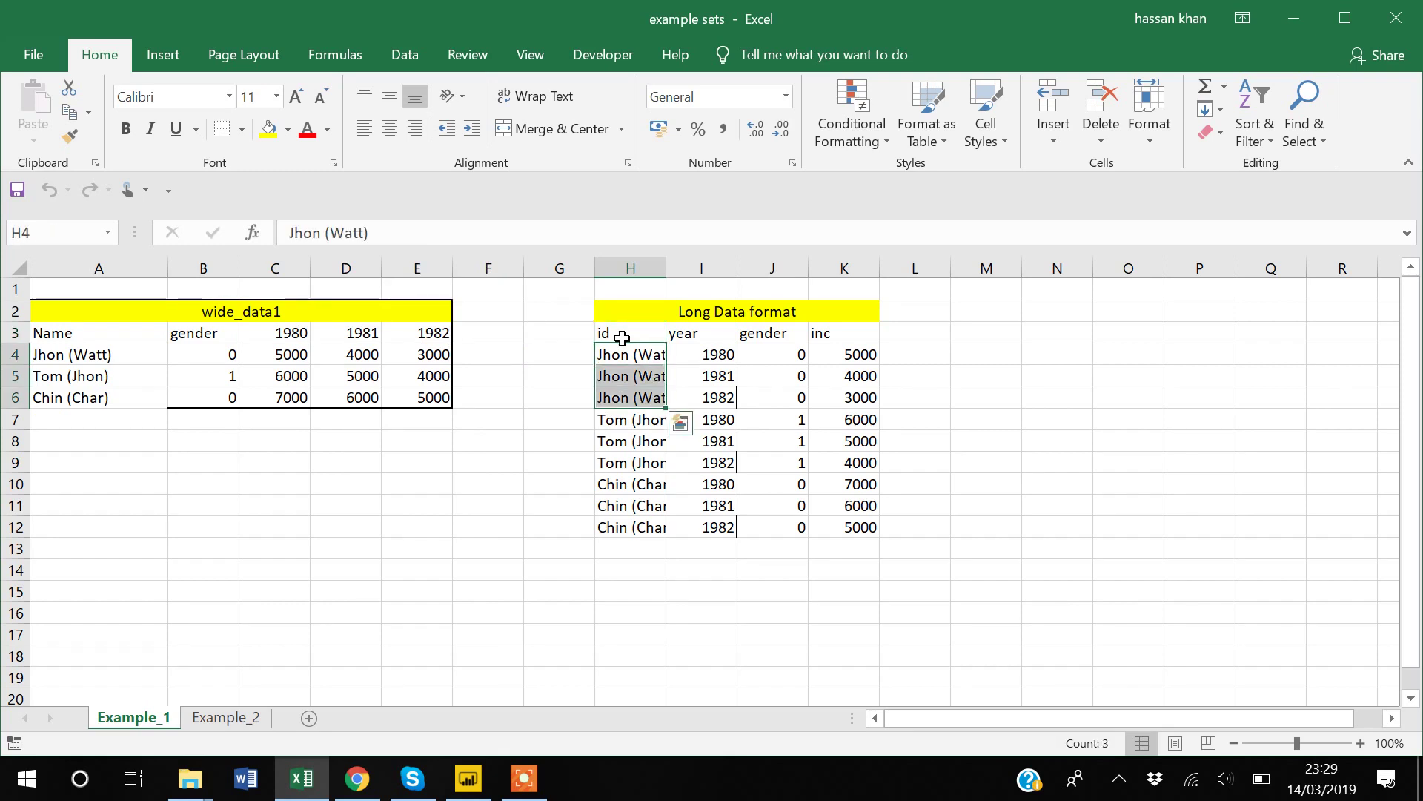
key(Right)
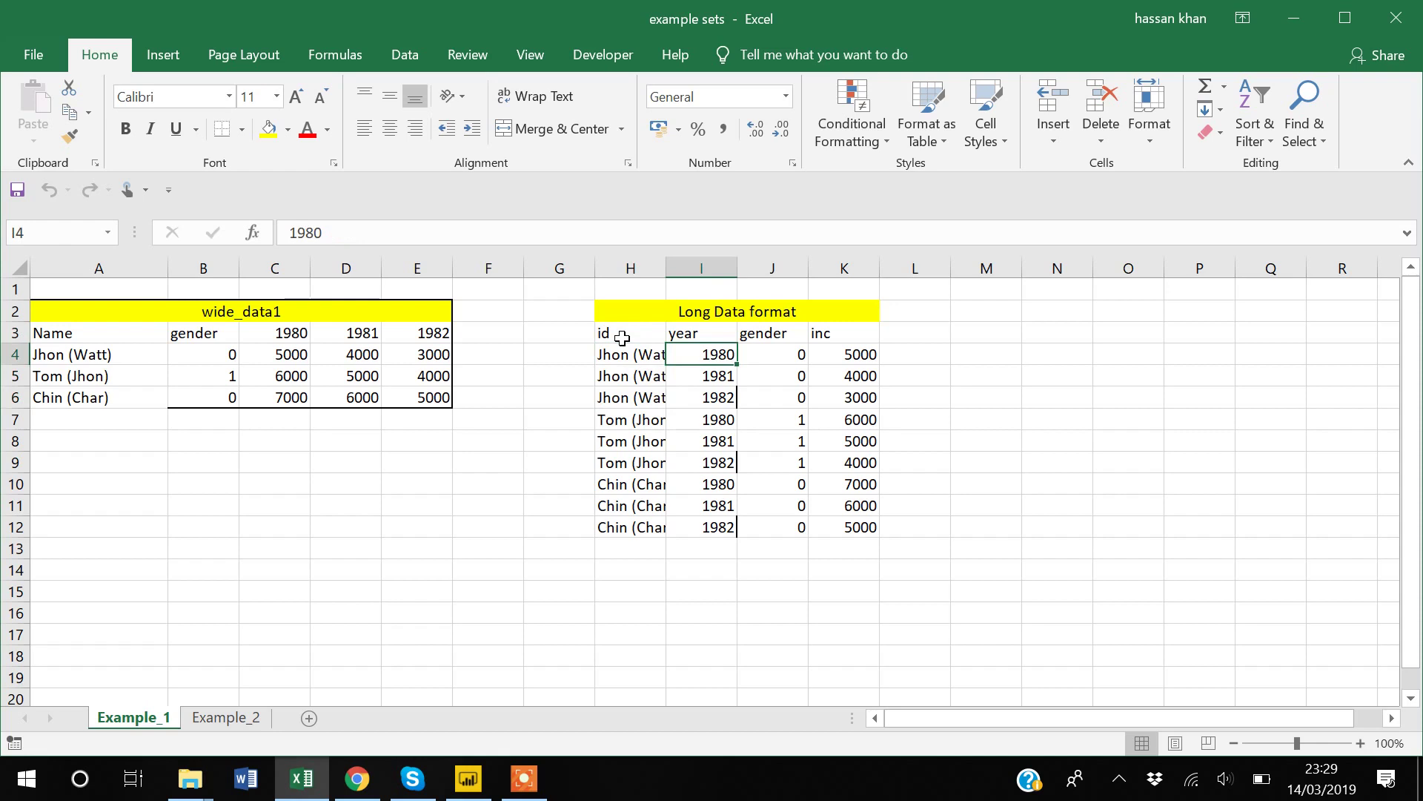
key(shift+Down)
key(shift+Down)
key(Right)
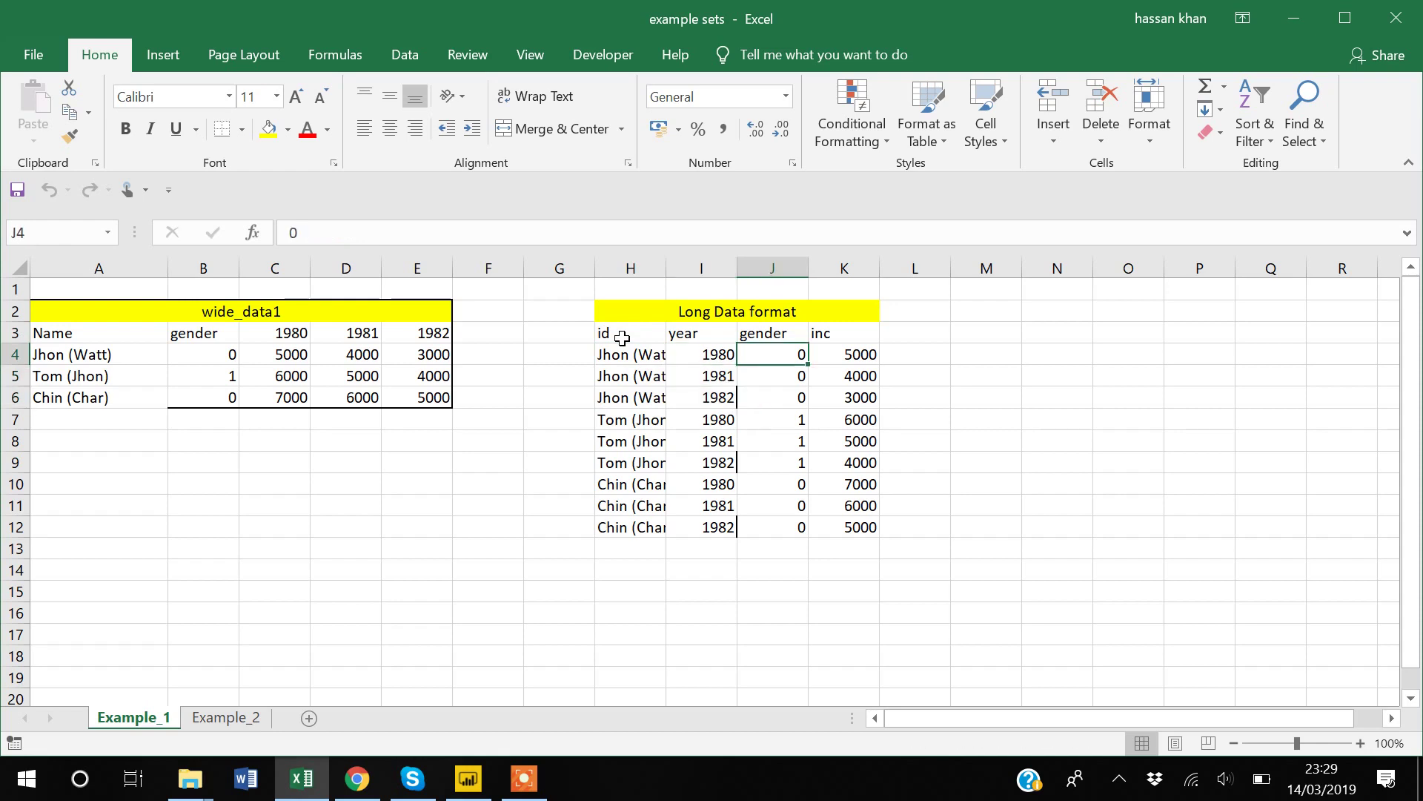
key(Left)
key(Left)
key(Left)
key(Right)
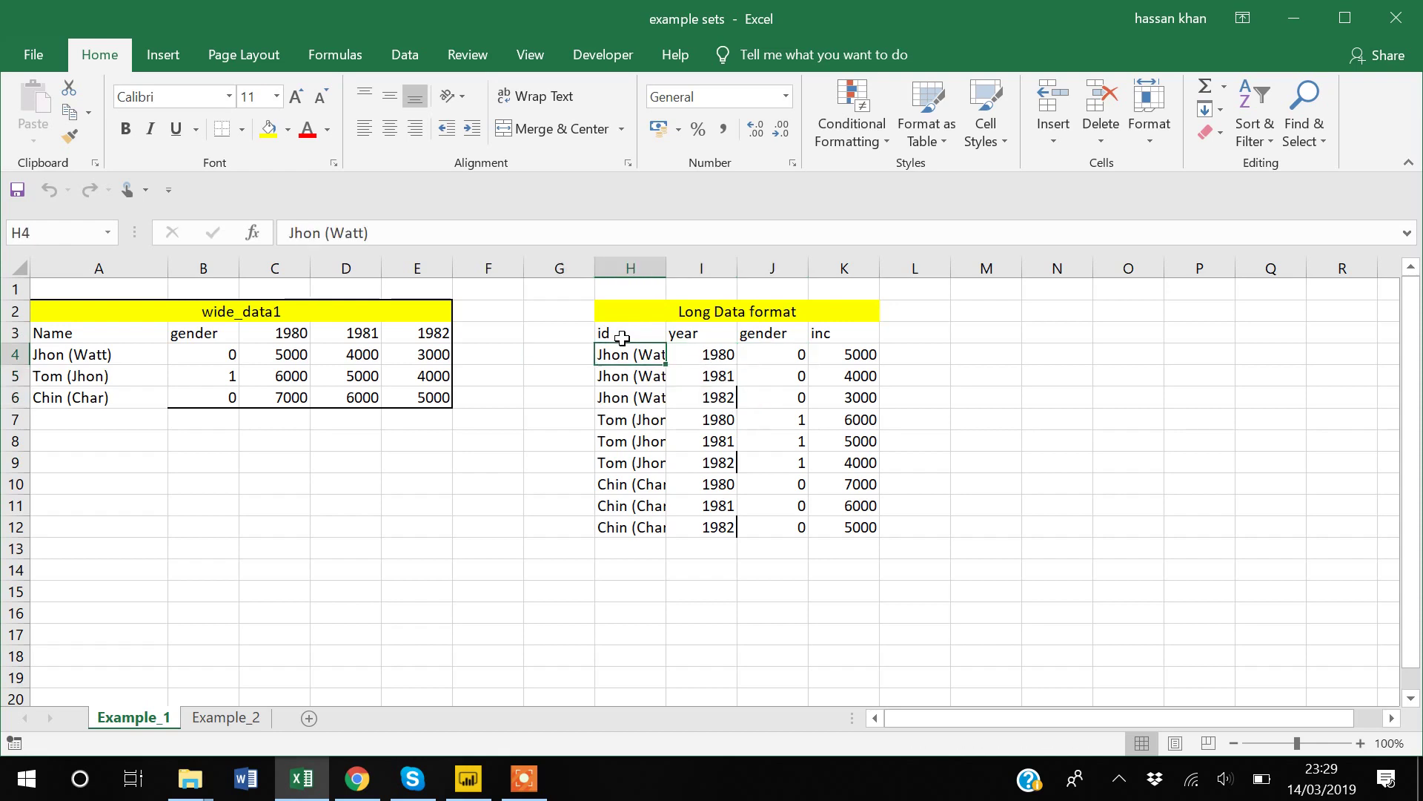
Step: Rename the id header of the Long Data format table in H3 to Name
click(612, 333)
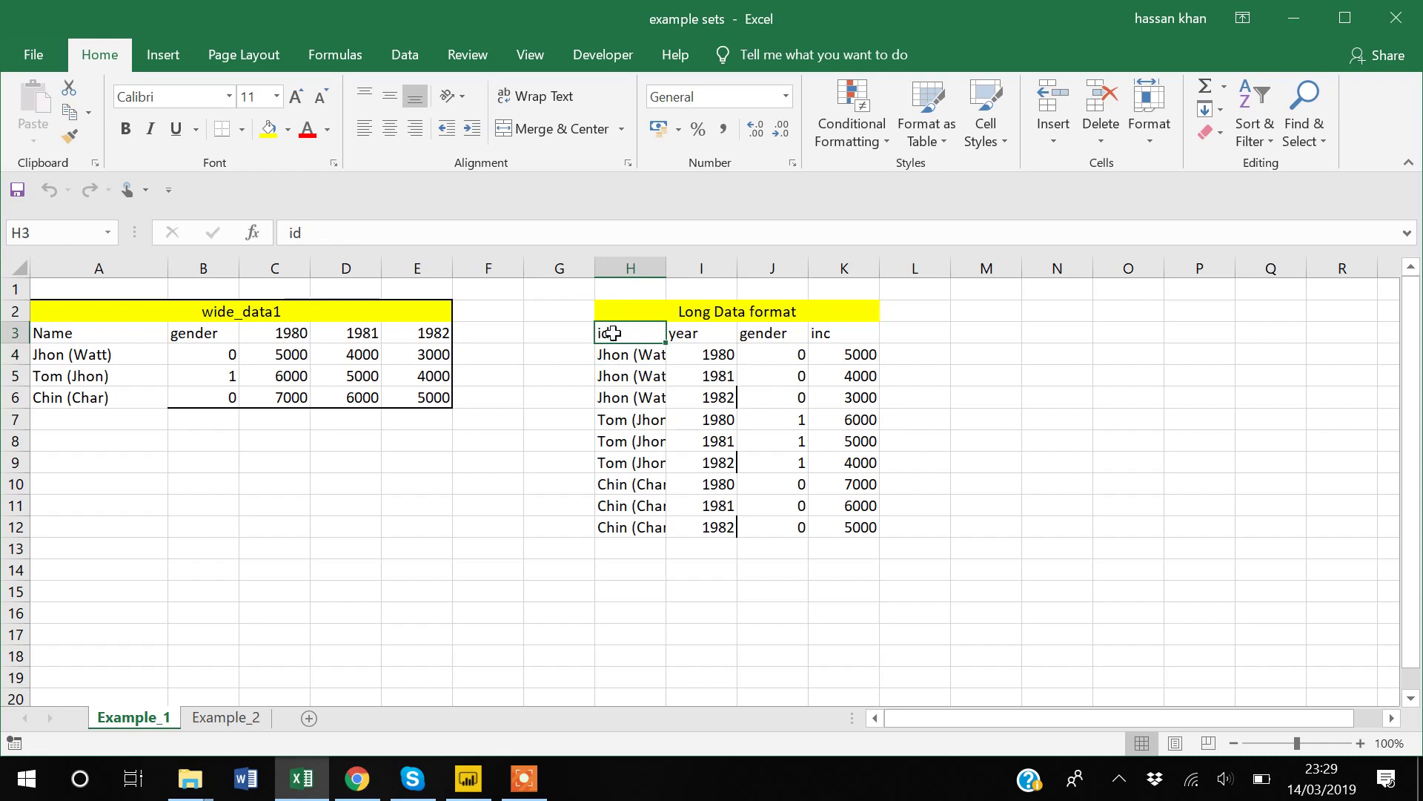
text(Name)
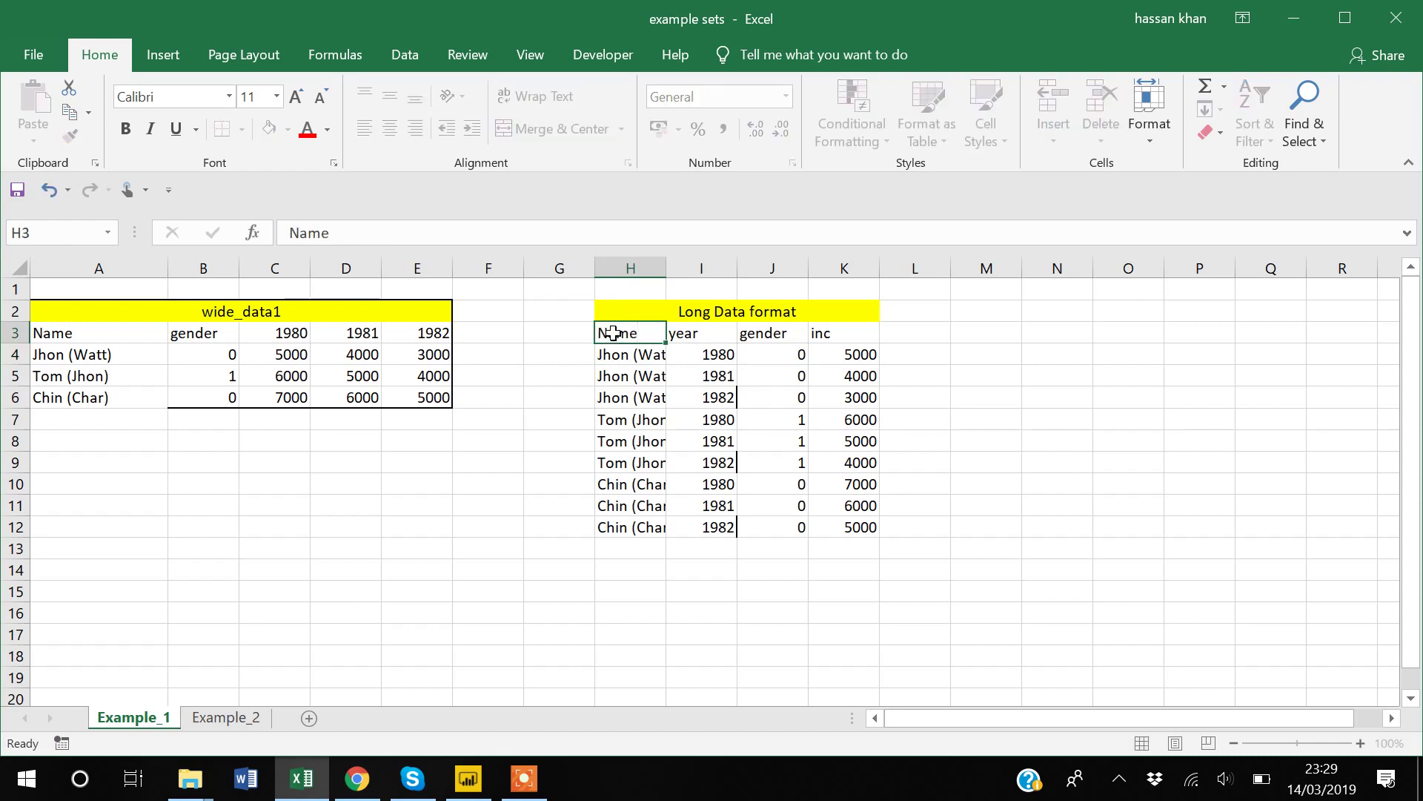
key(Return)
Step: Examine the first person's gender and inc values in the Long Data format table
key(Right)
key(Right)
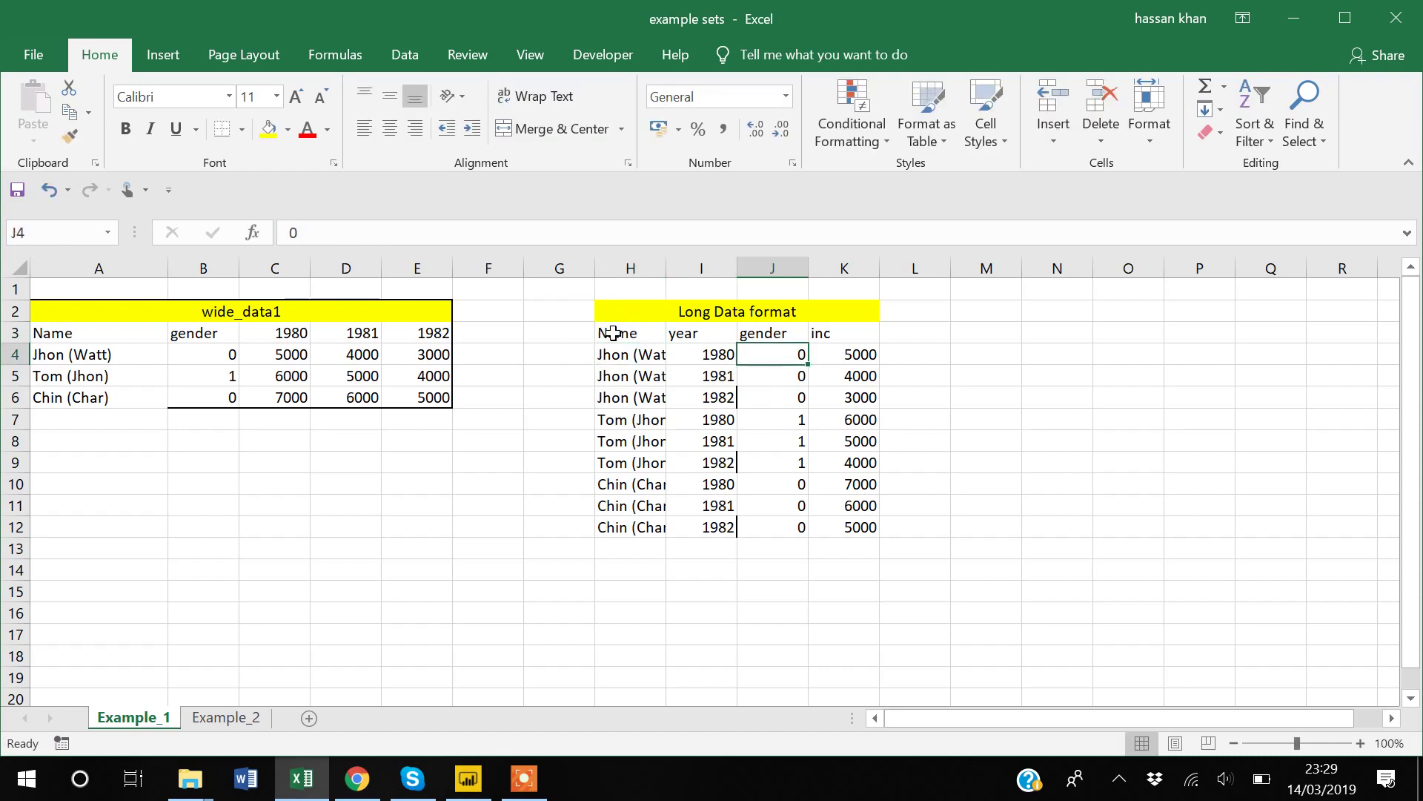
key(shift+Down)
key(shift+Down)
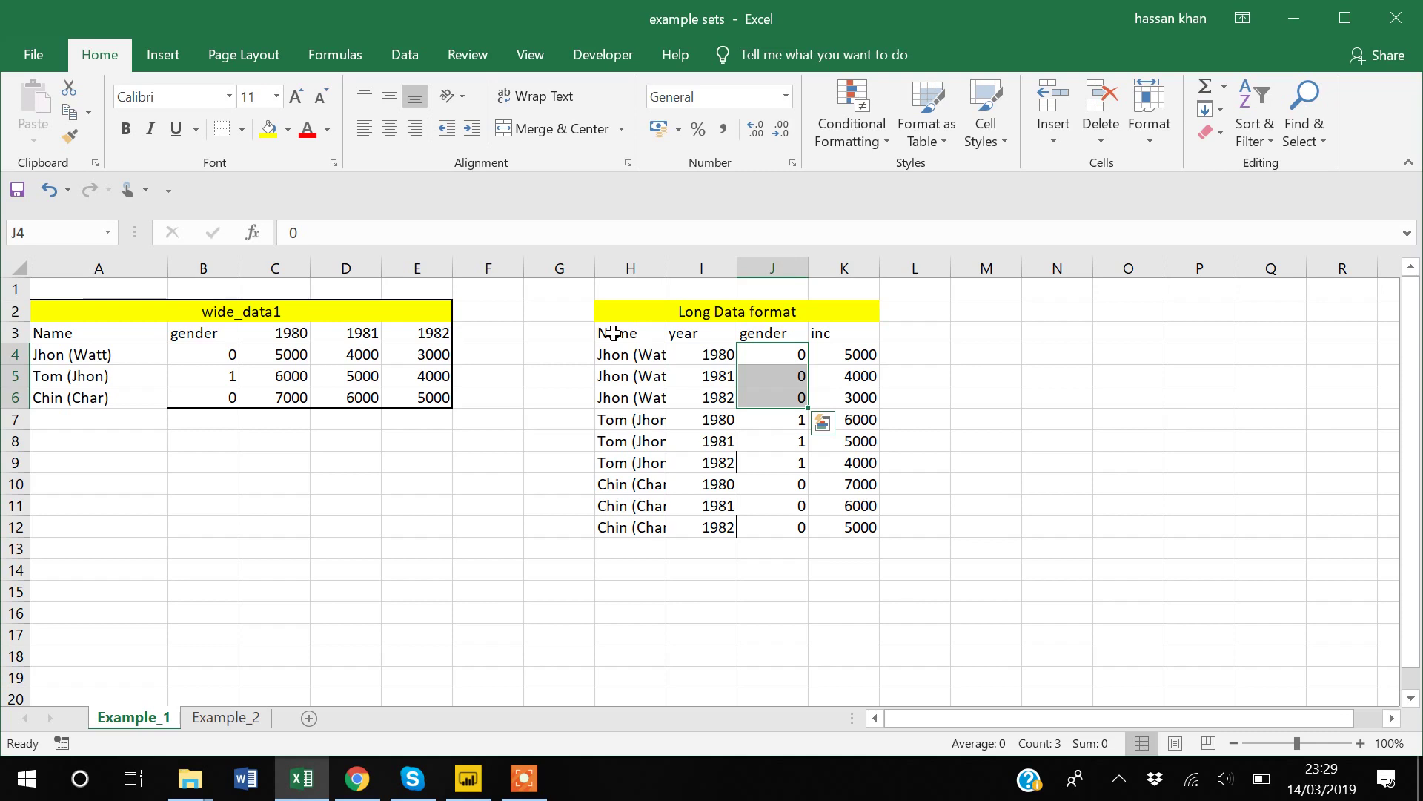
key(Right)
key(shift+Down)
key(shift+Down)
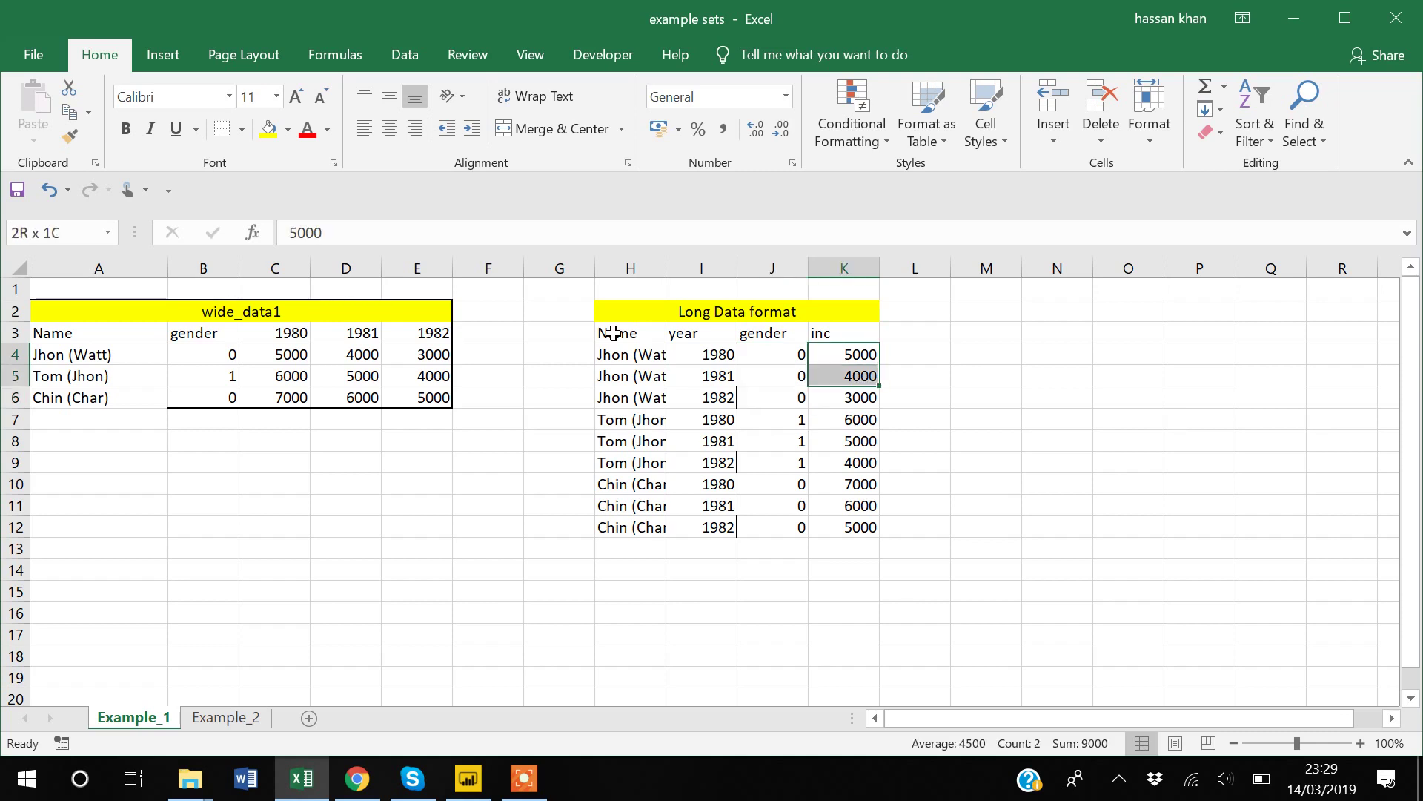
Step: Widen column H so the full names in the Long Data format table fit
click(720, 353)
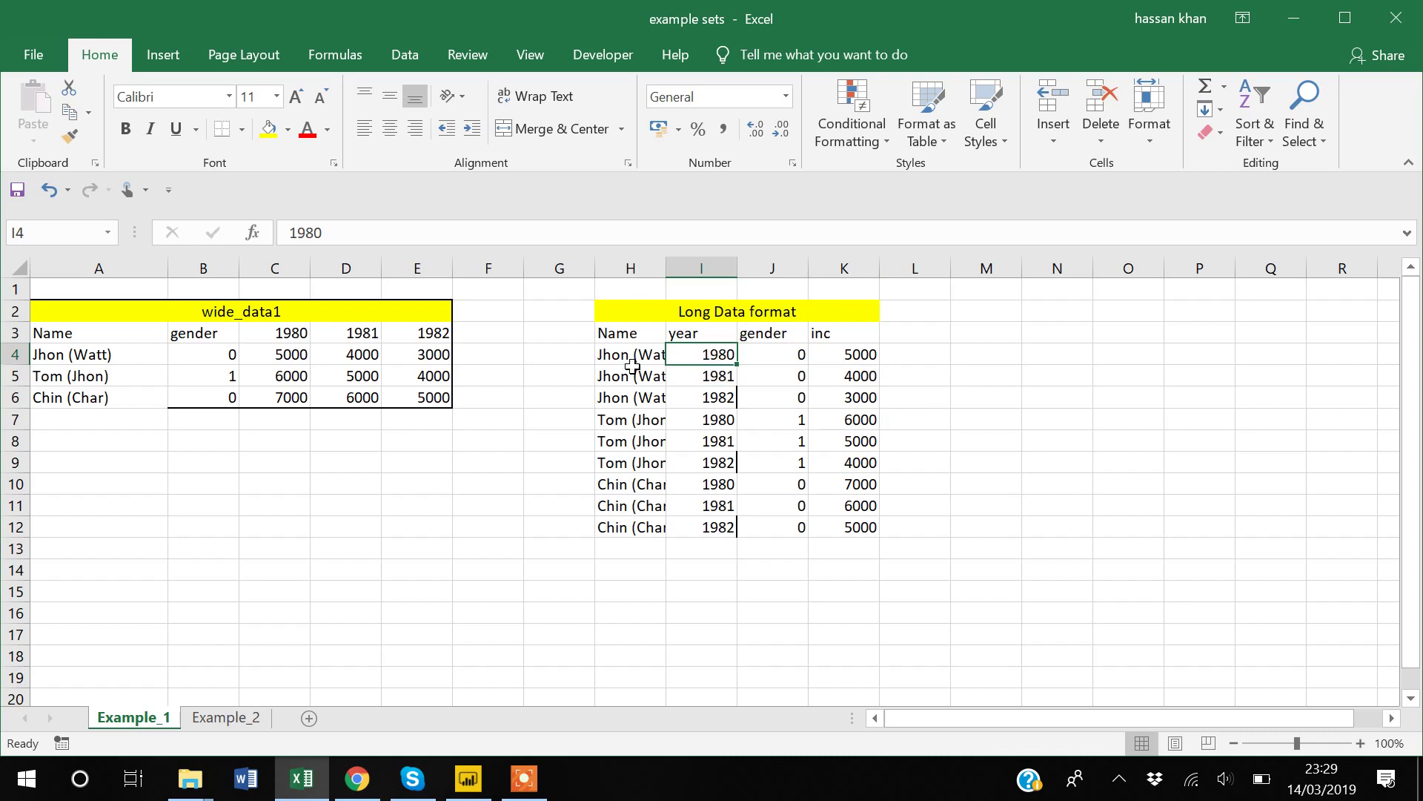
drag(675, 269, 704, 269)
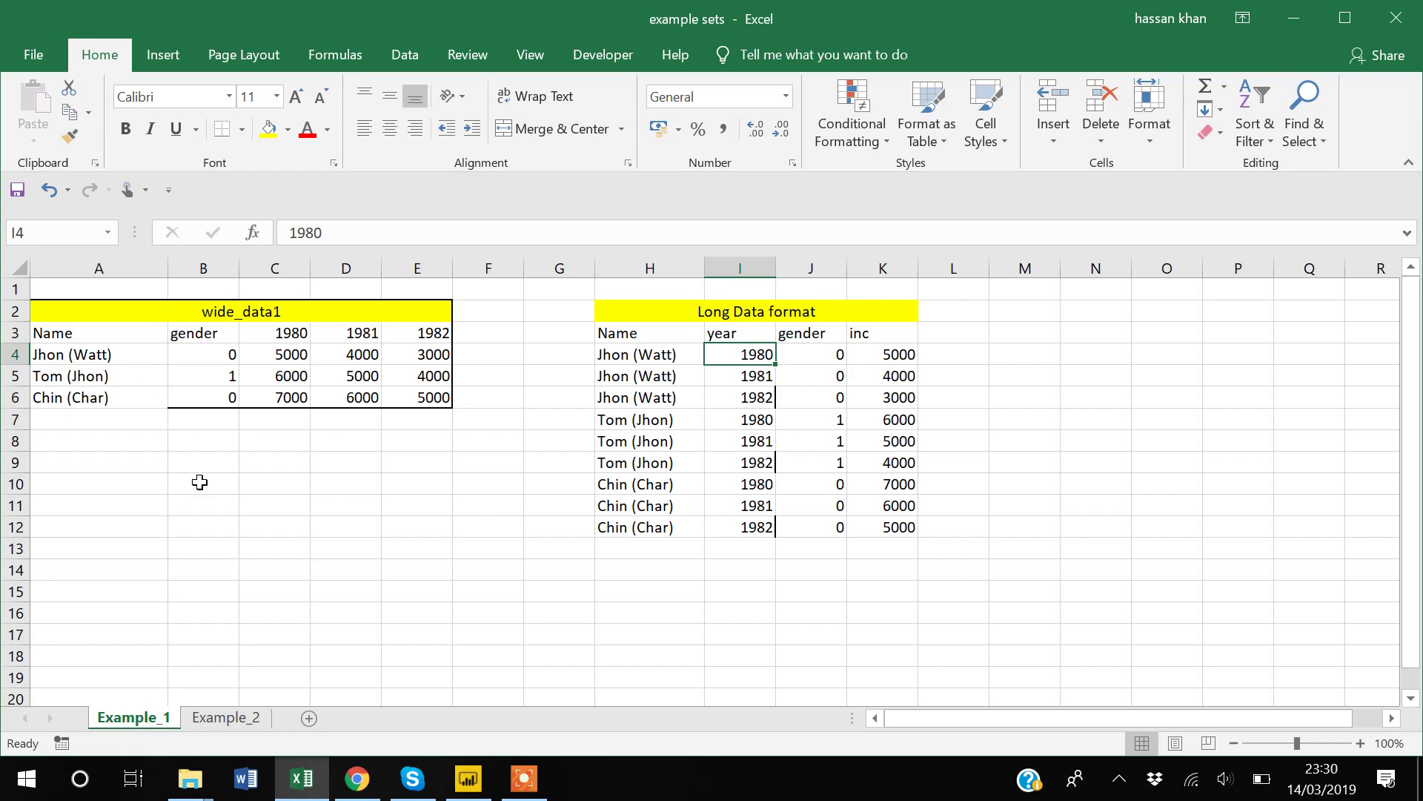
Step: Switch to Power BI Desktop and start importing data from a Text/CSV source
click(470, 792)
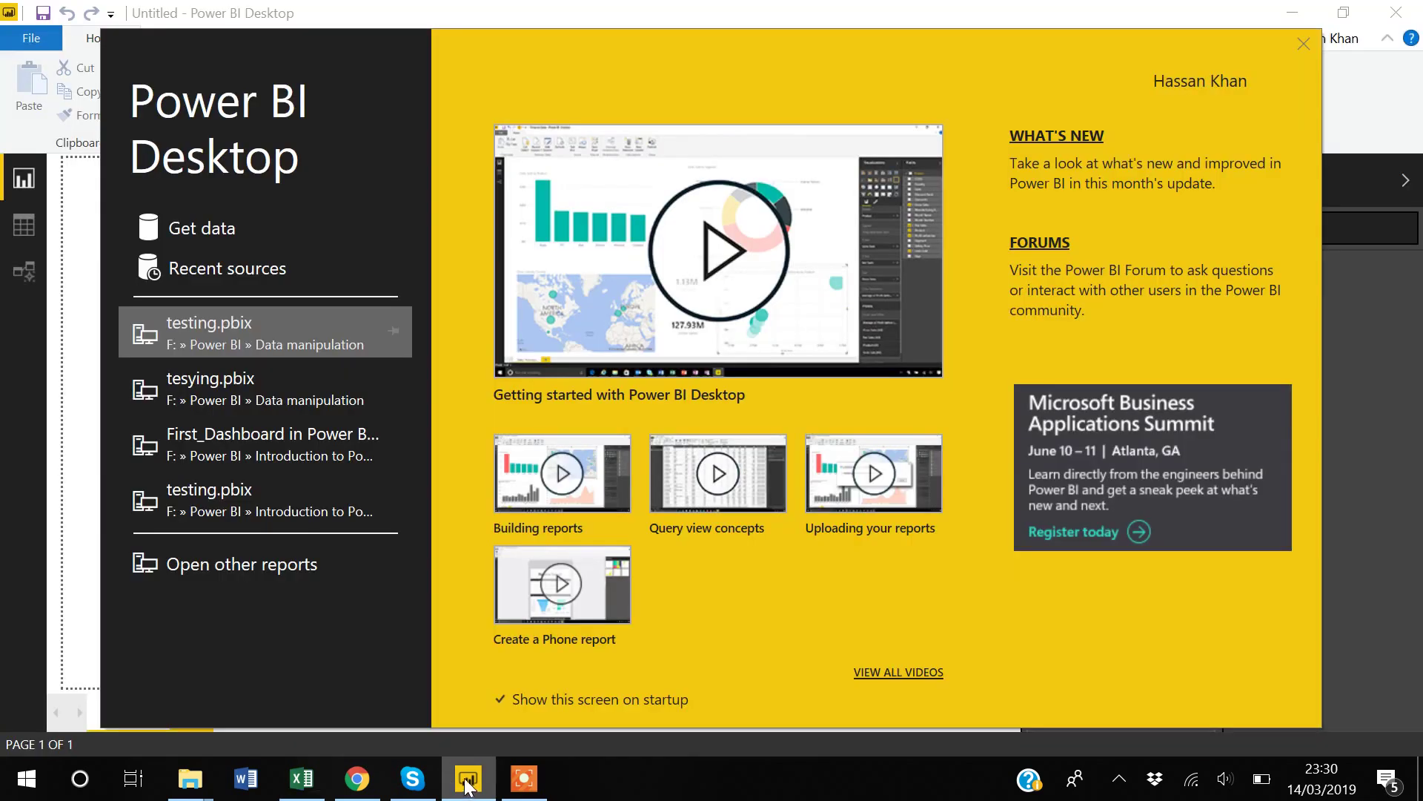
click(303, 788)
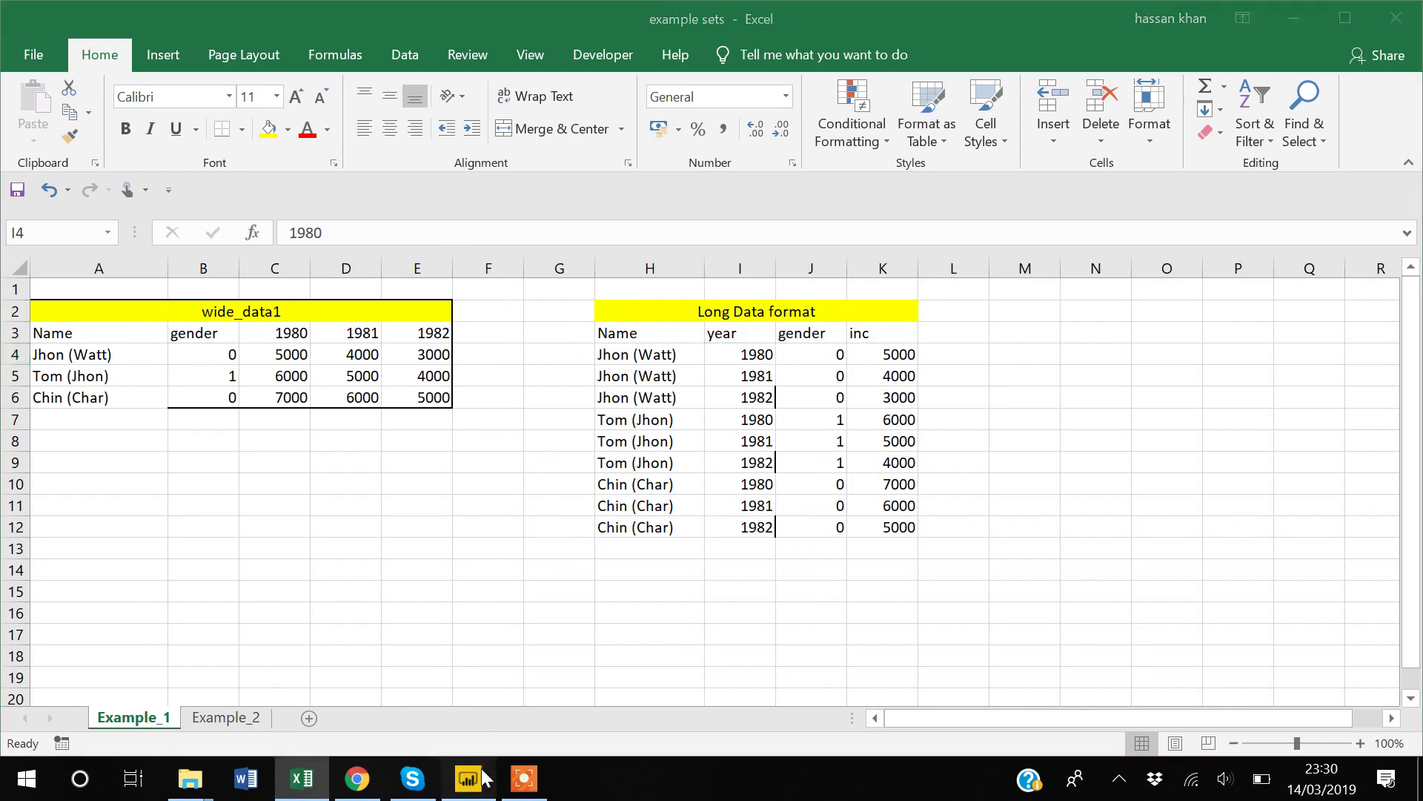
click(482, 771)
click(210, 230)
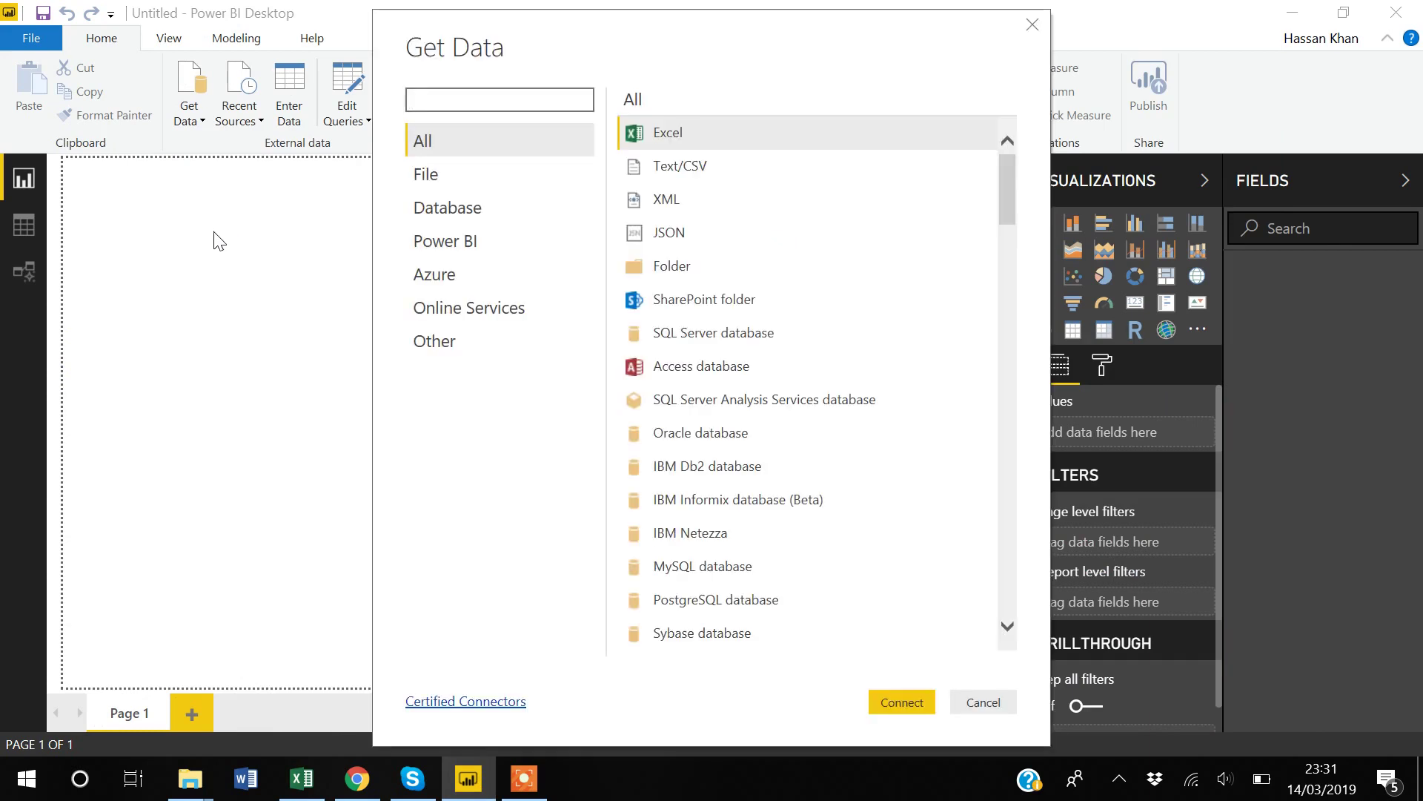
click(690, 174)
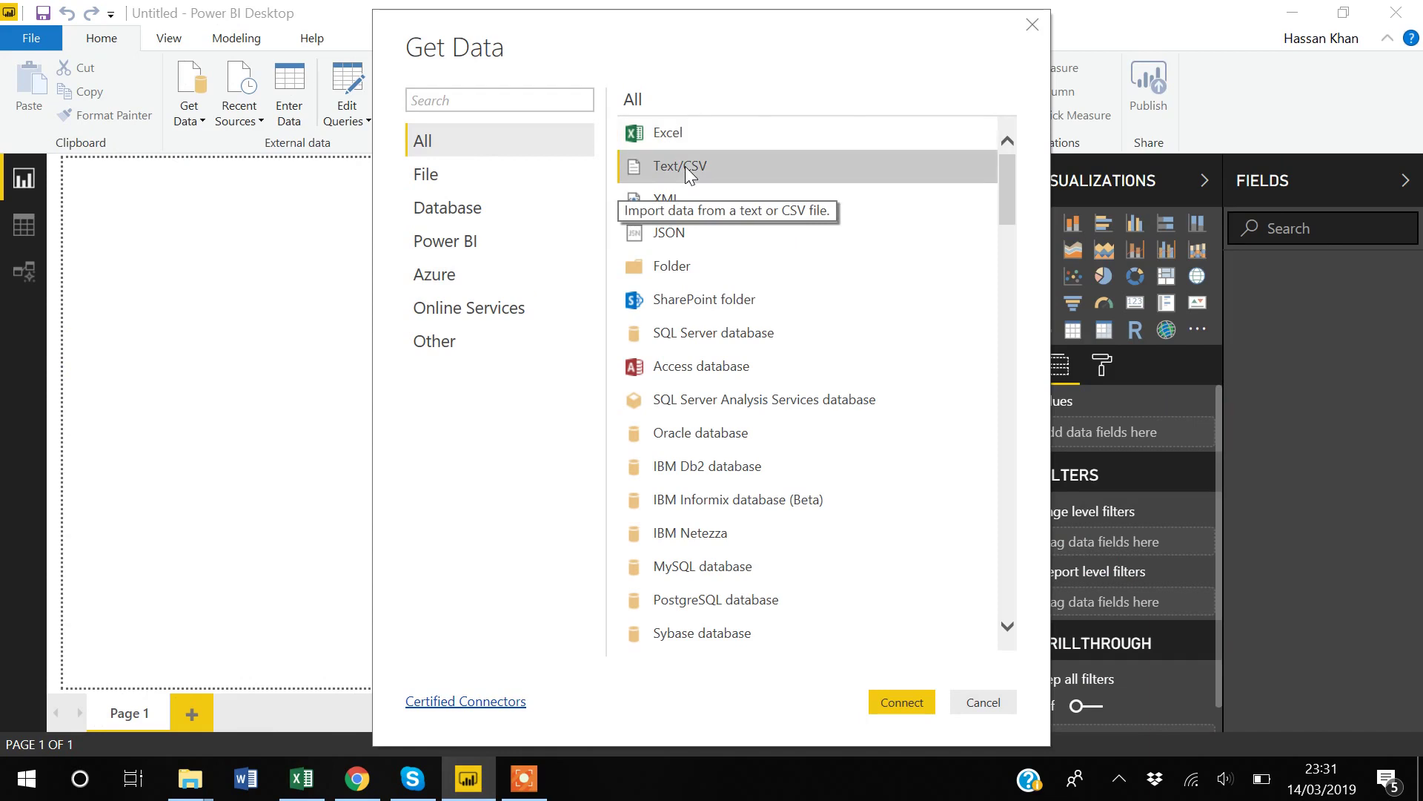
click(913, 702)
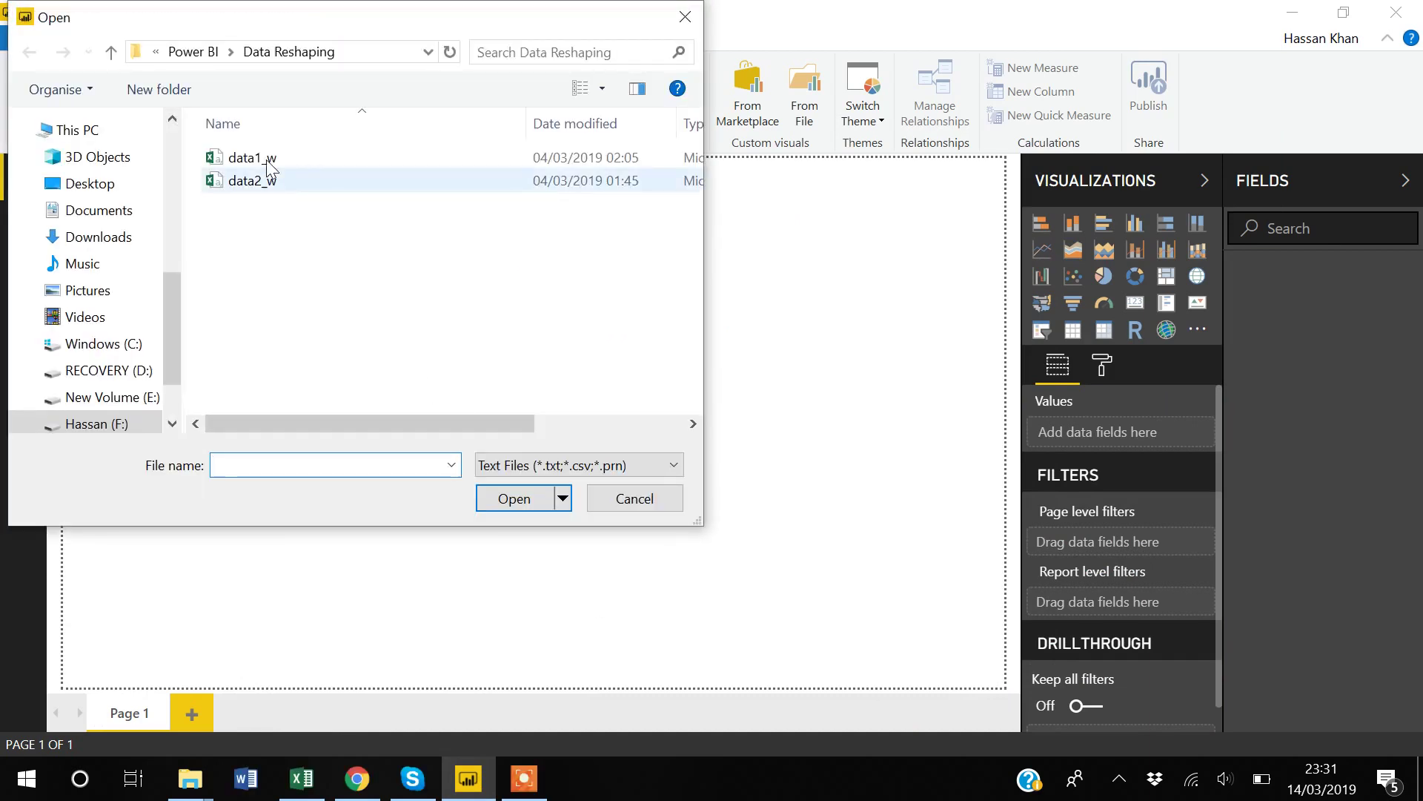
Step: Load the data1_w CSV file from the Data Reshaping folder and show its table in the data view
click(264, 159)
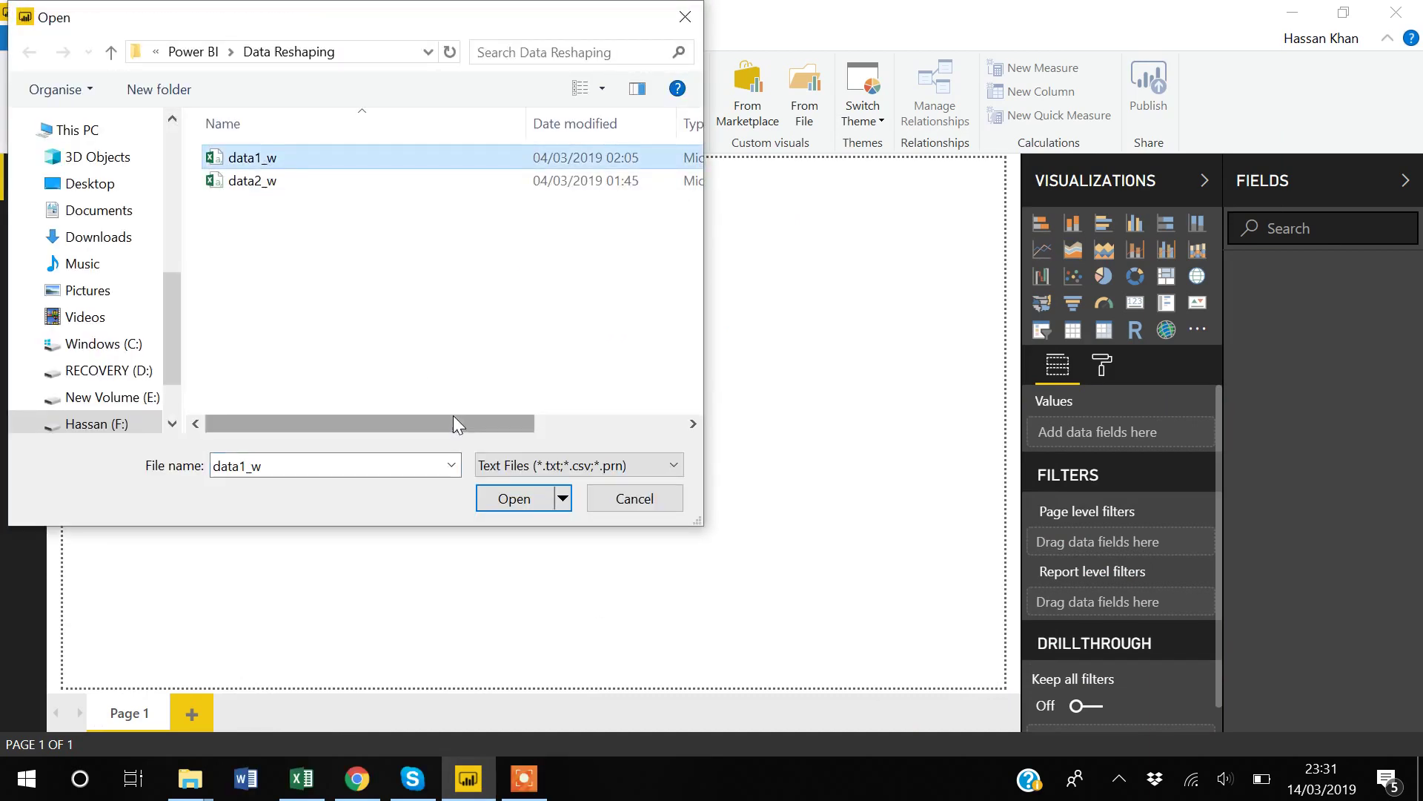
click(527, 507)
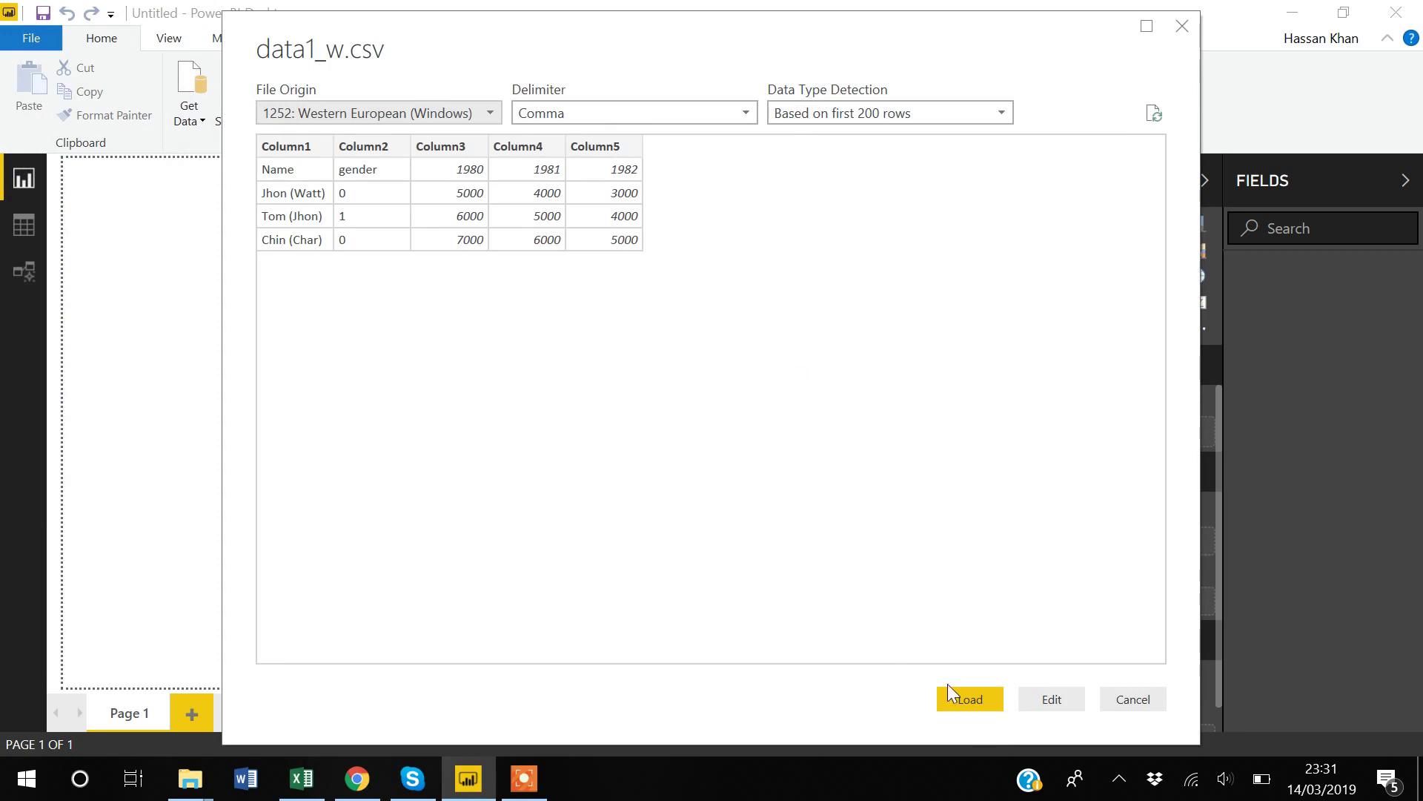
click(970, 699)
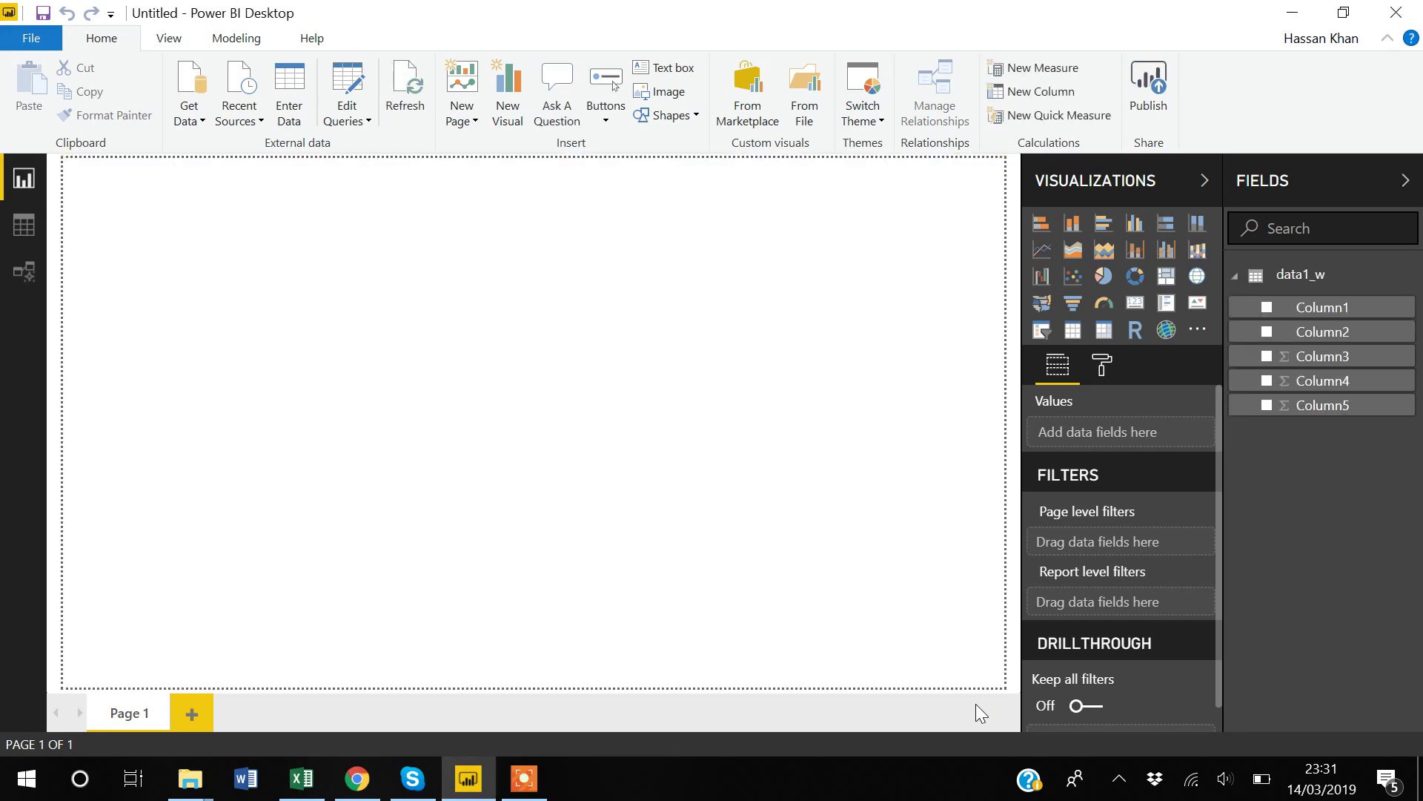
click(26, 226)
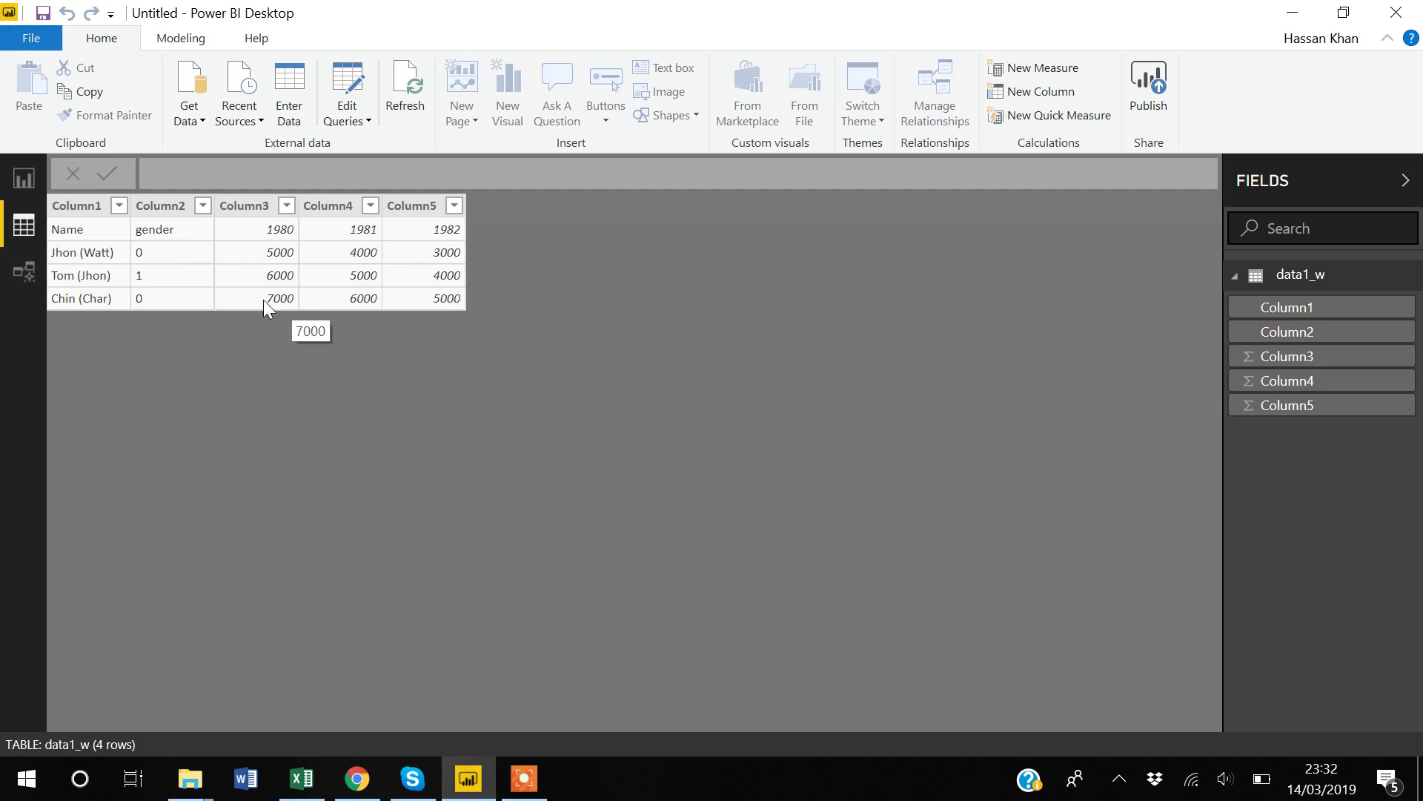
Step: Open the data1_w query in the Power Query Editor and promote its first row to column headers
click(354, 121)
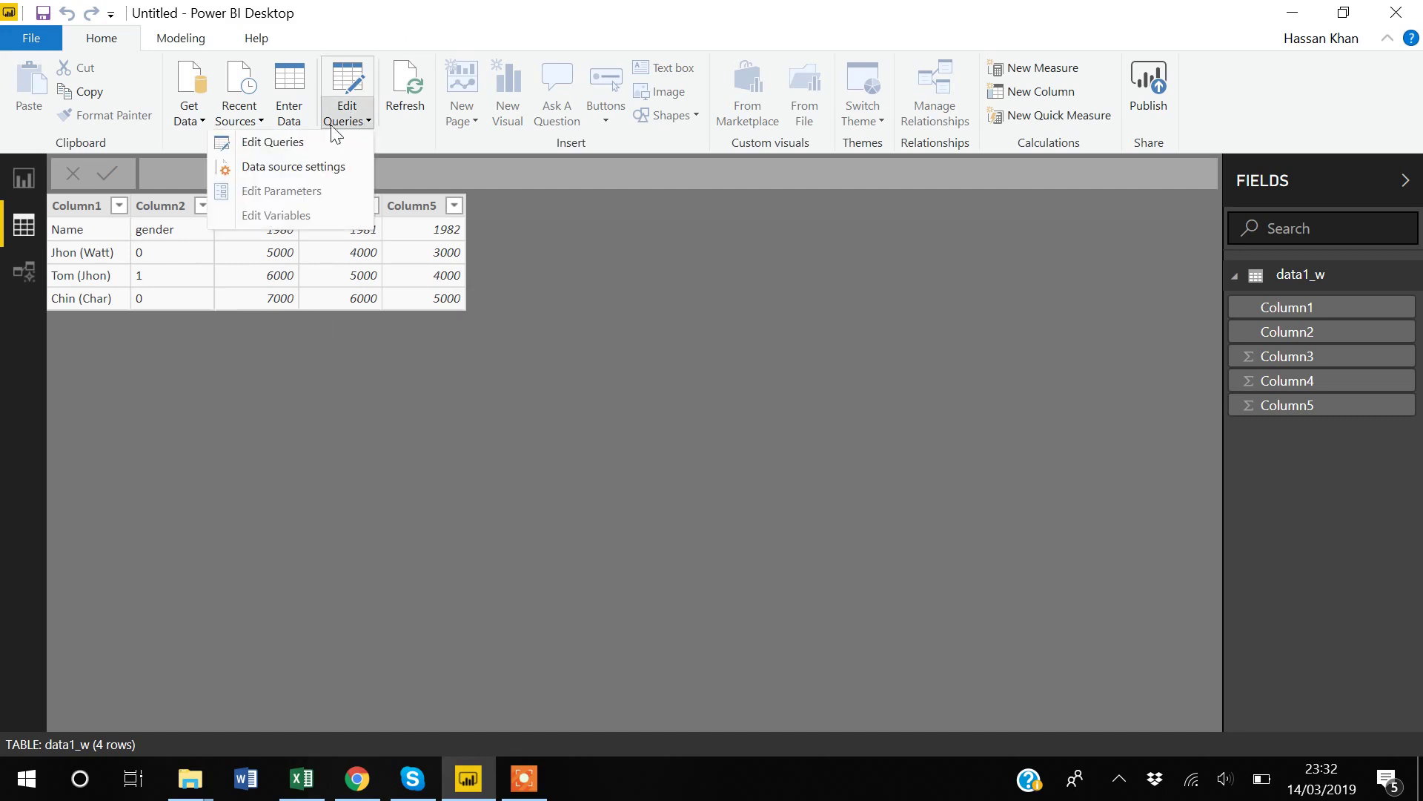
click(297, 139)
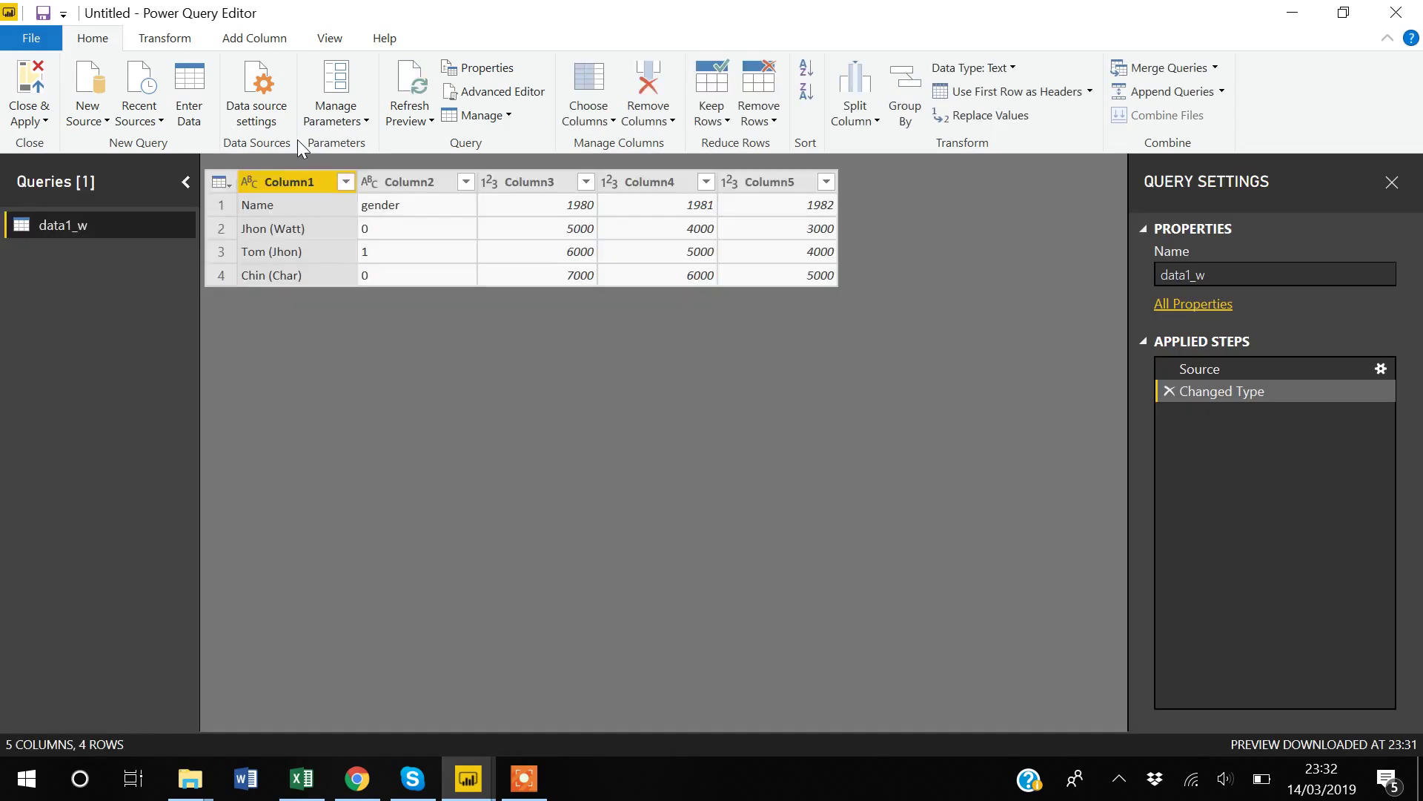
click(184, 48)
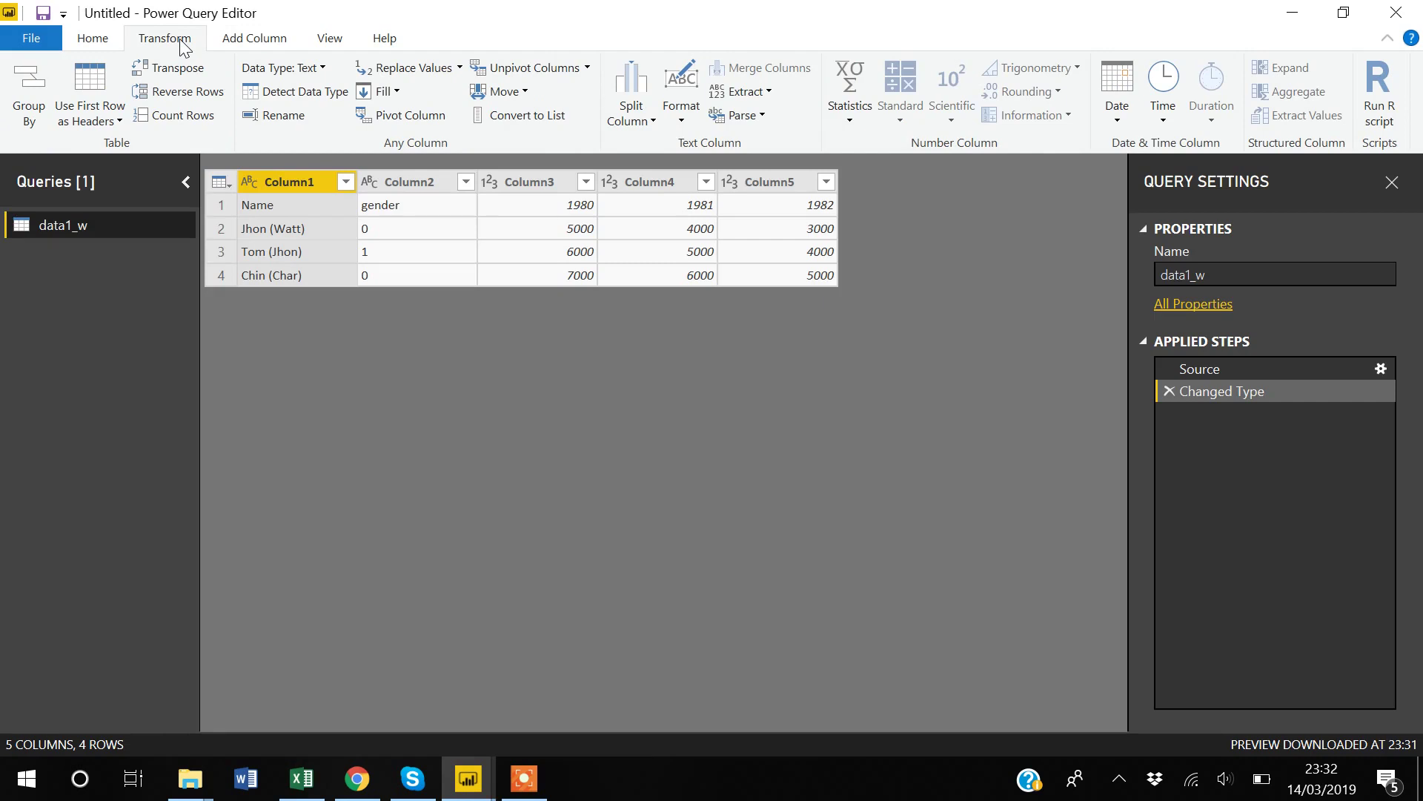
click(122, 123)
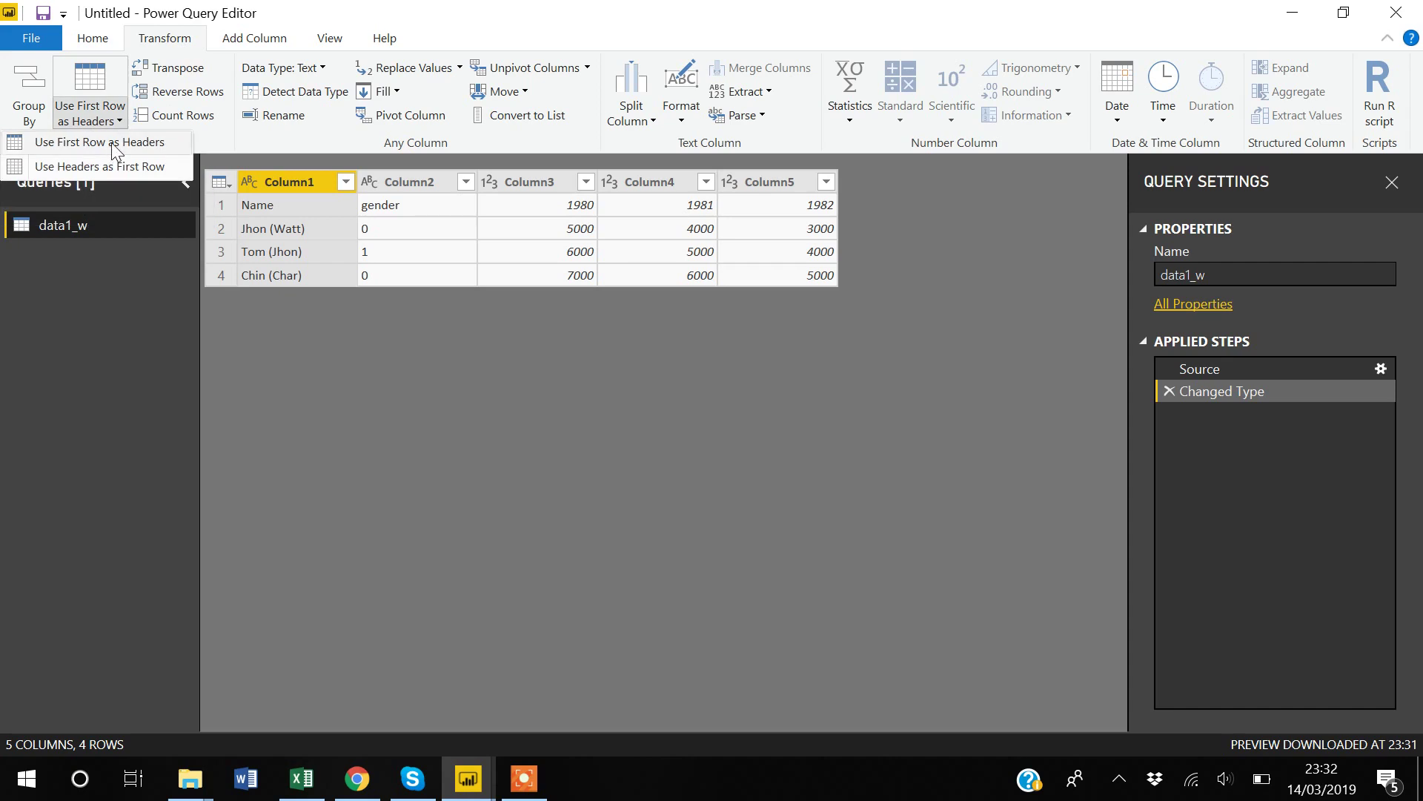
click(113, 145)
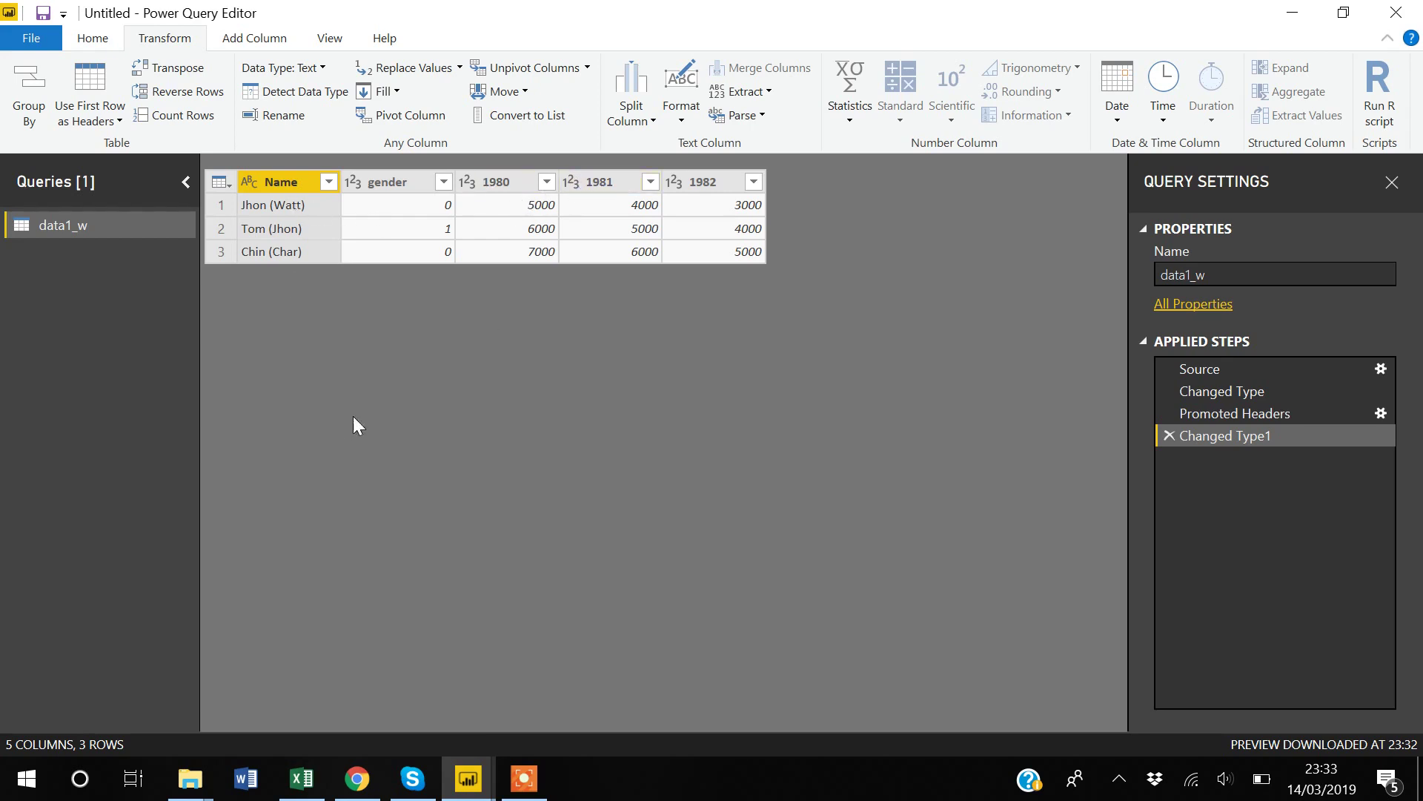
Step: Review the target Long Data format table in the Excel example workbook, and return to the Power Query Editor
click(301, 779)
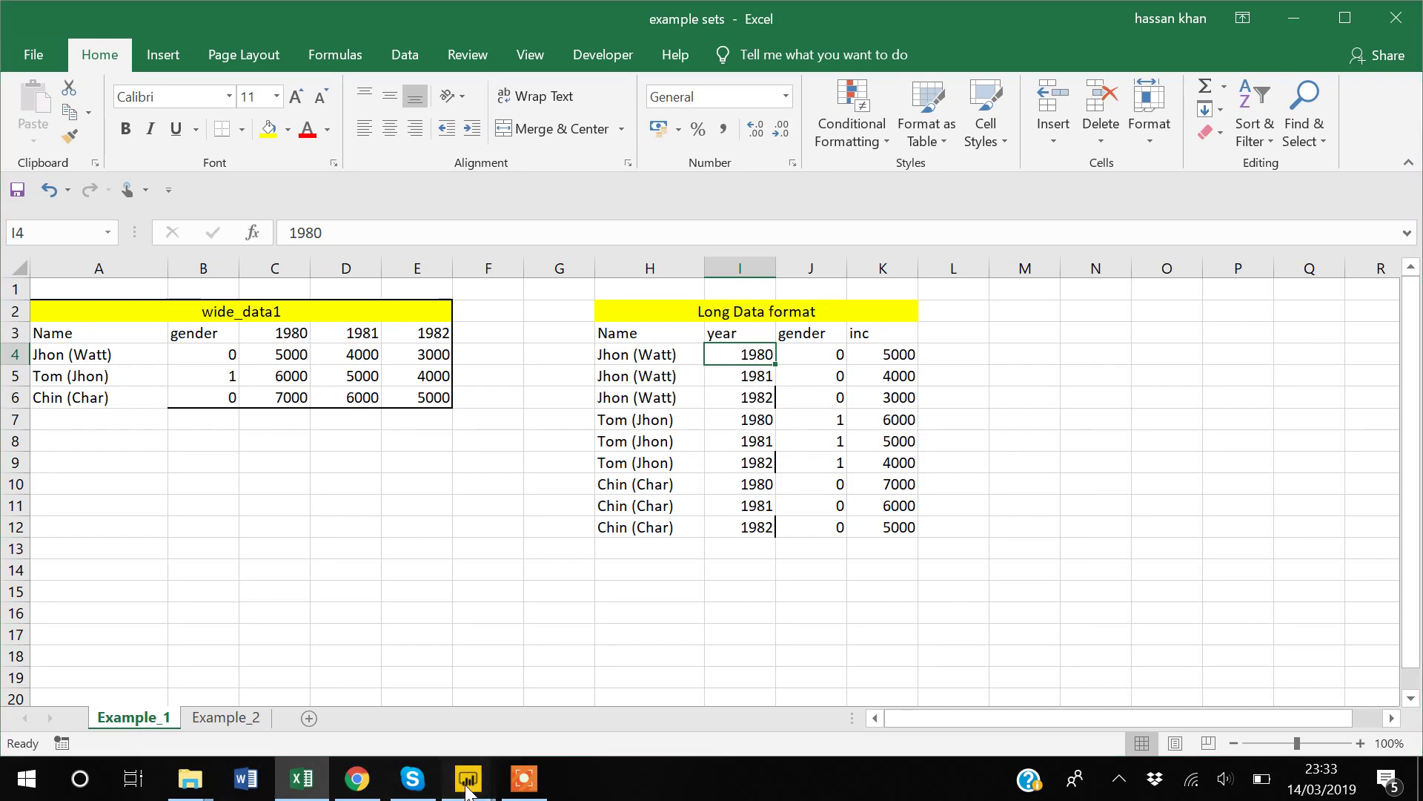
mouse_move(469, 779)
click(572, 687)
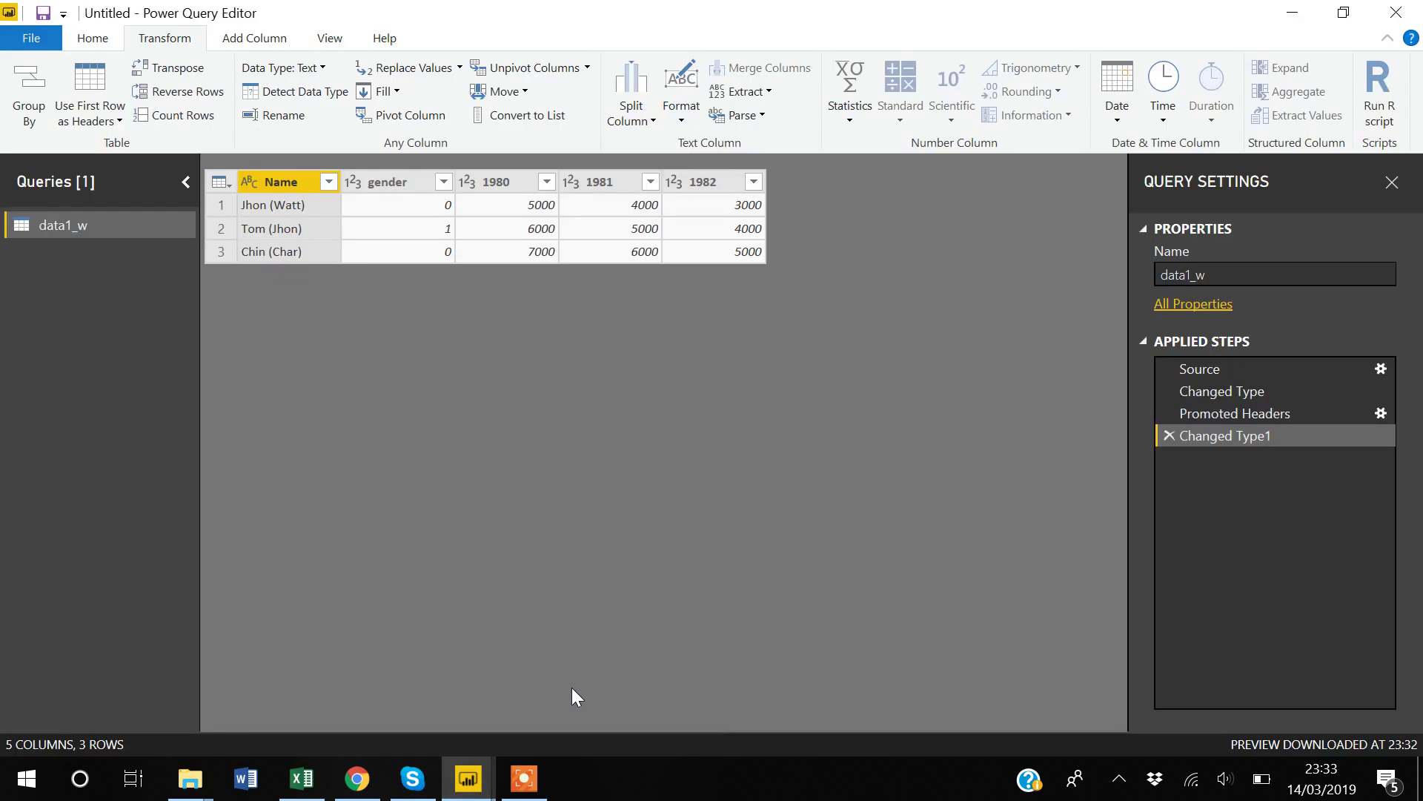
Step: Unpivot only the selected 1980, 1981 and 1982 columns to reshape the table into long format
click(516, 188)
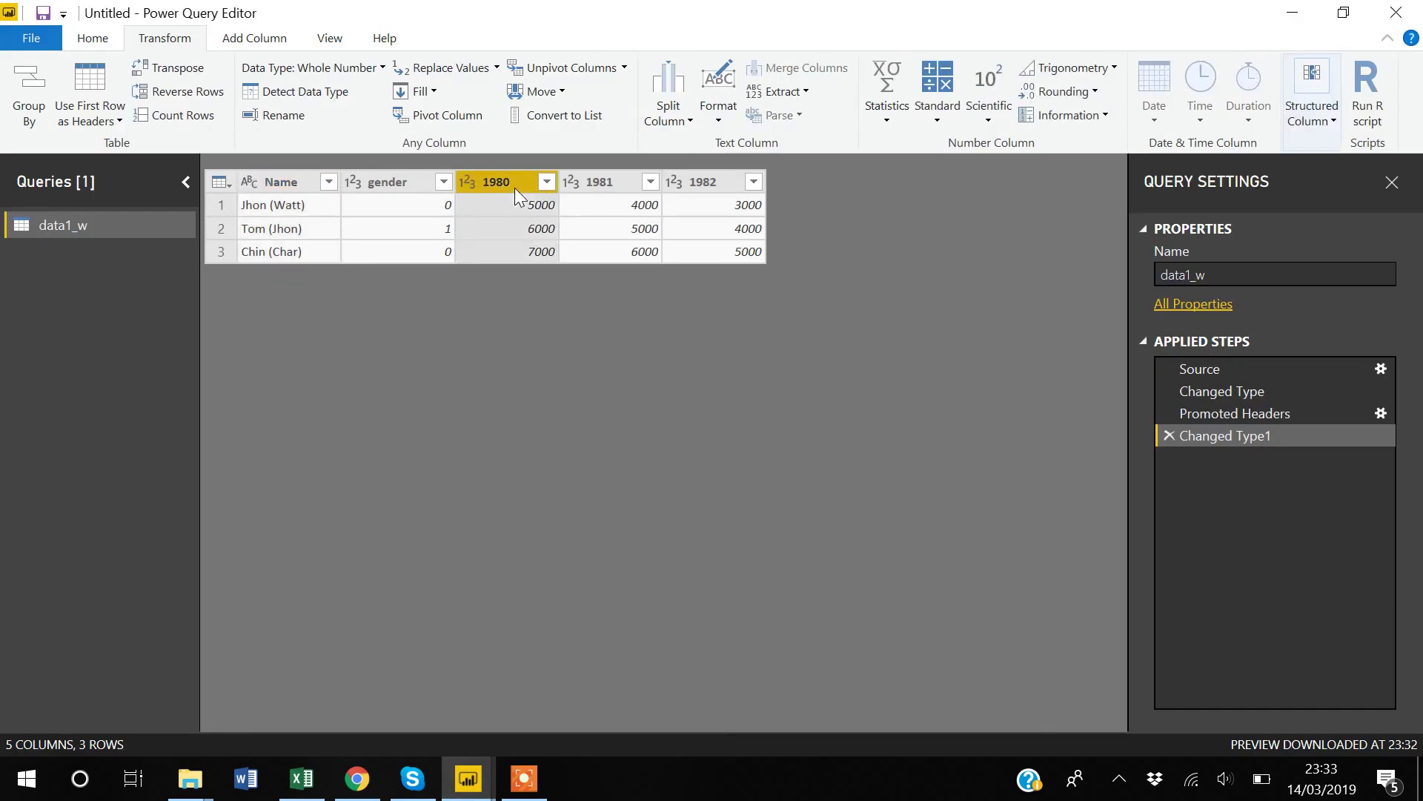
key(shift+Right)
key(shift+Right)
right_click(515, 188)
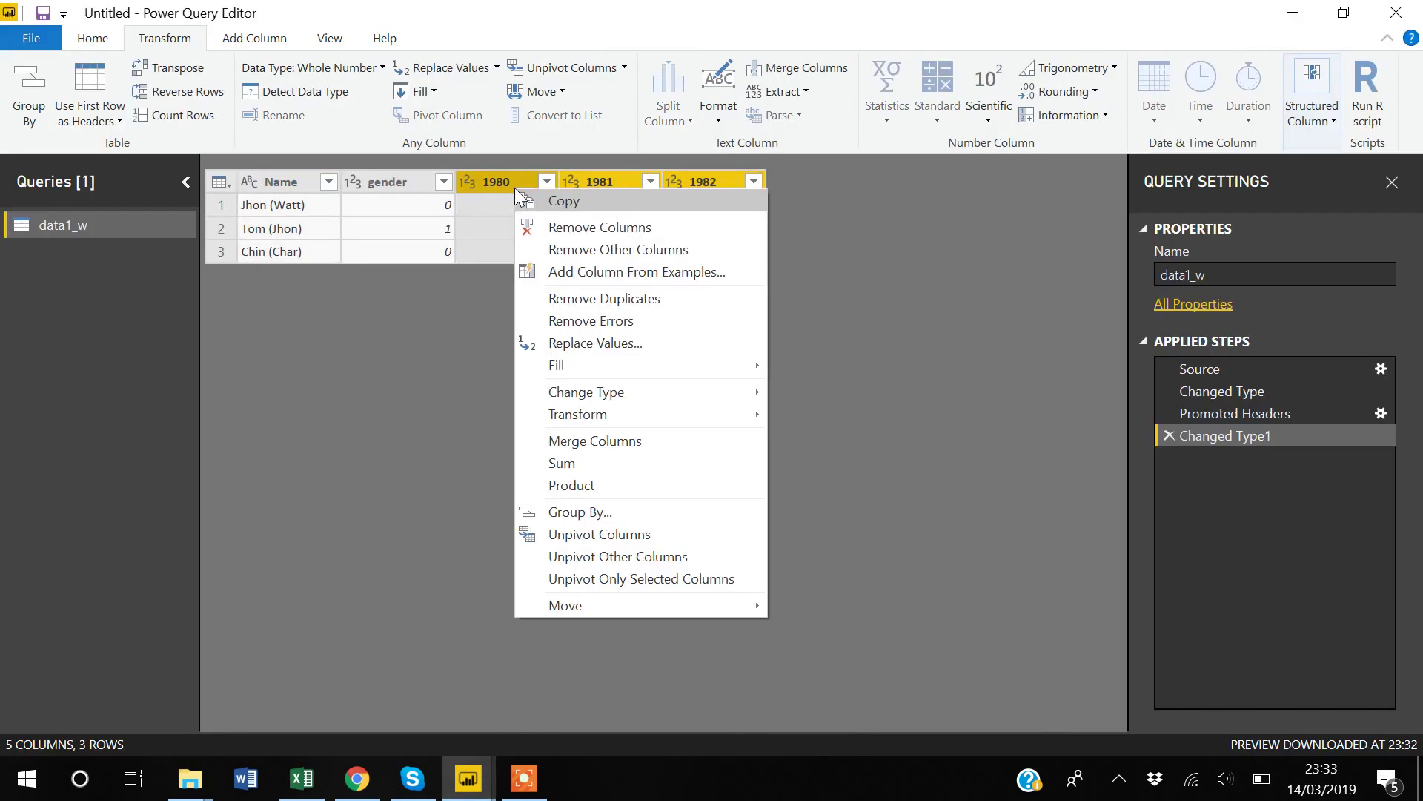
click(574, 582)
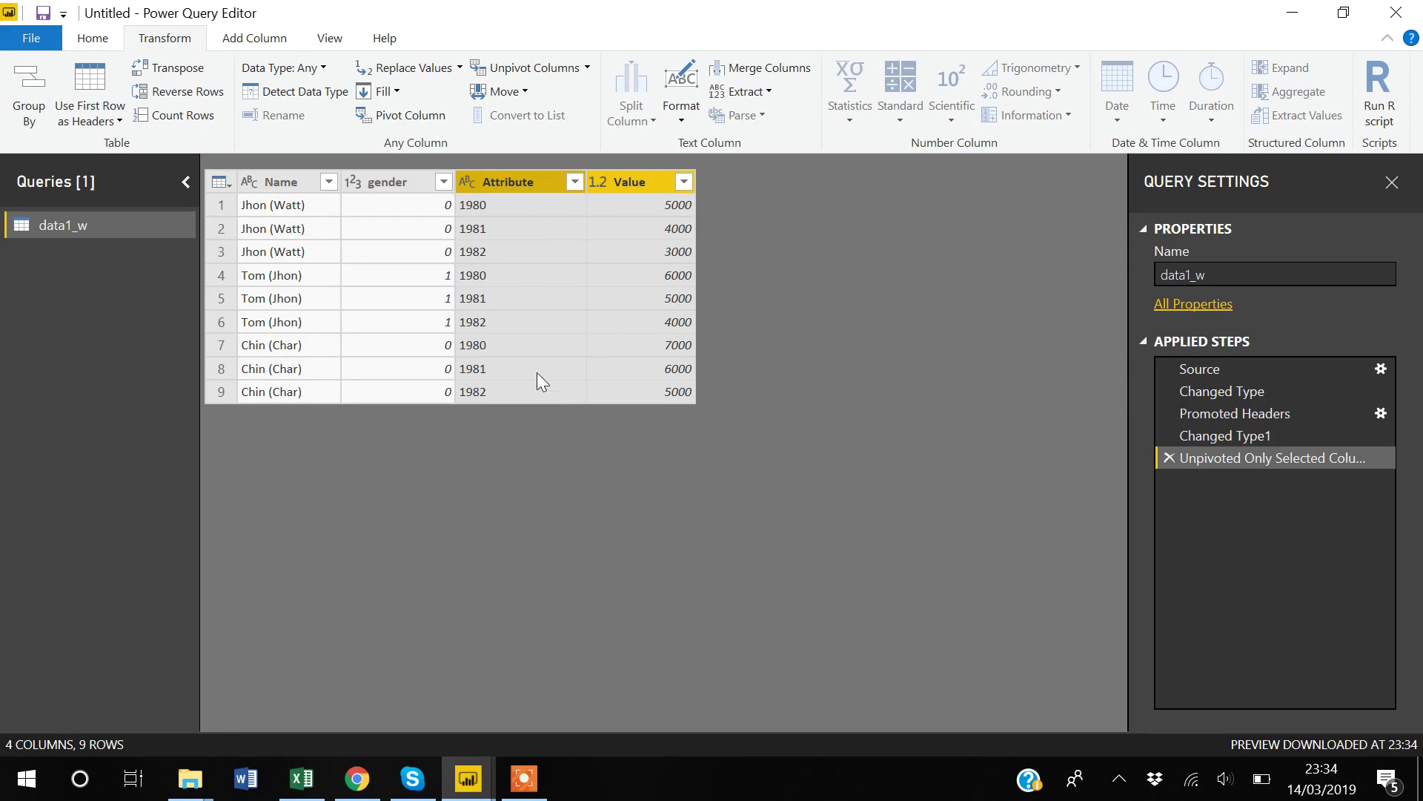
Step: Pivot the Attribute column using Value as the values column to reshape the table back to wide format
click(385, 252)
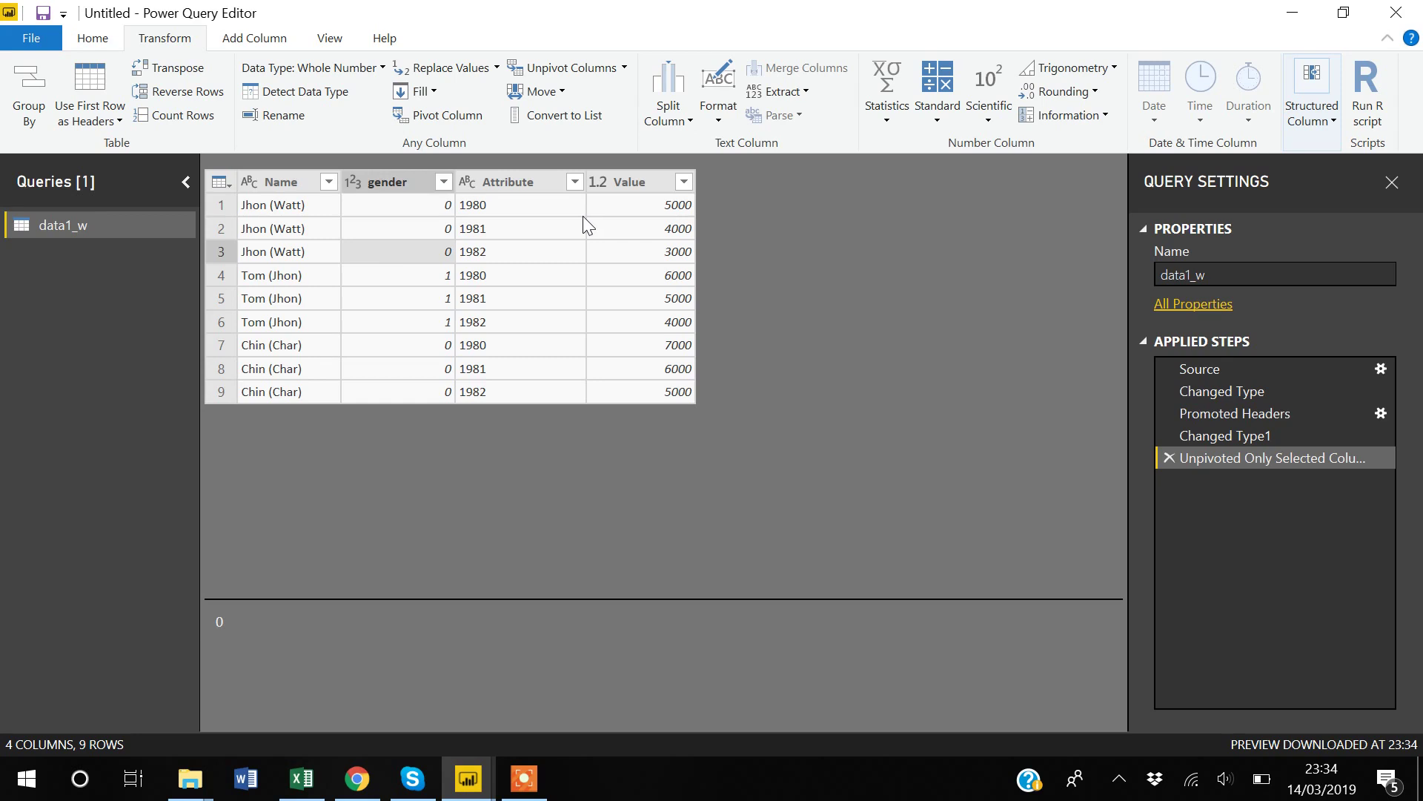
click(513, 182)
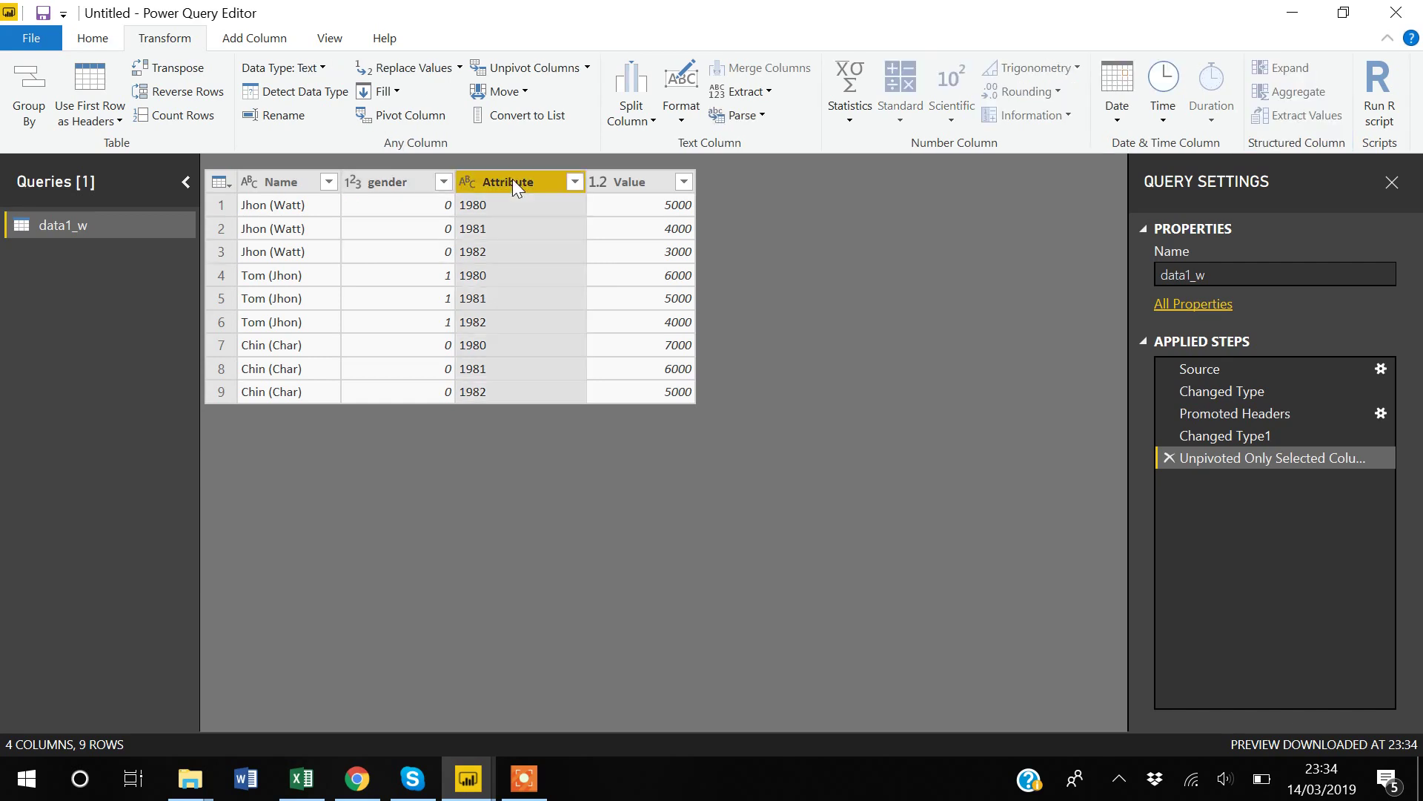
ctrl+click(634, 182)
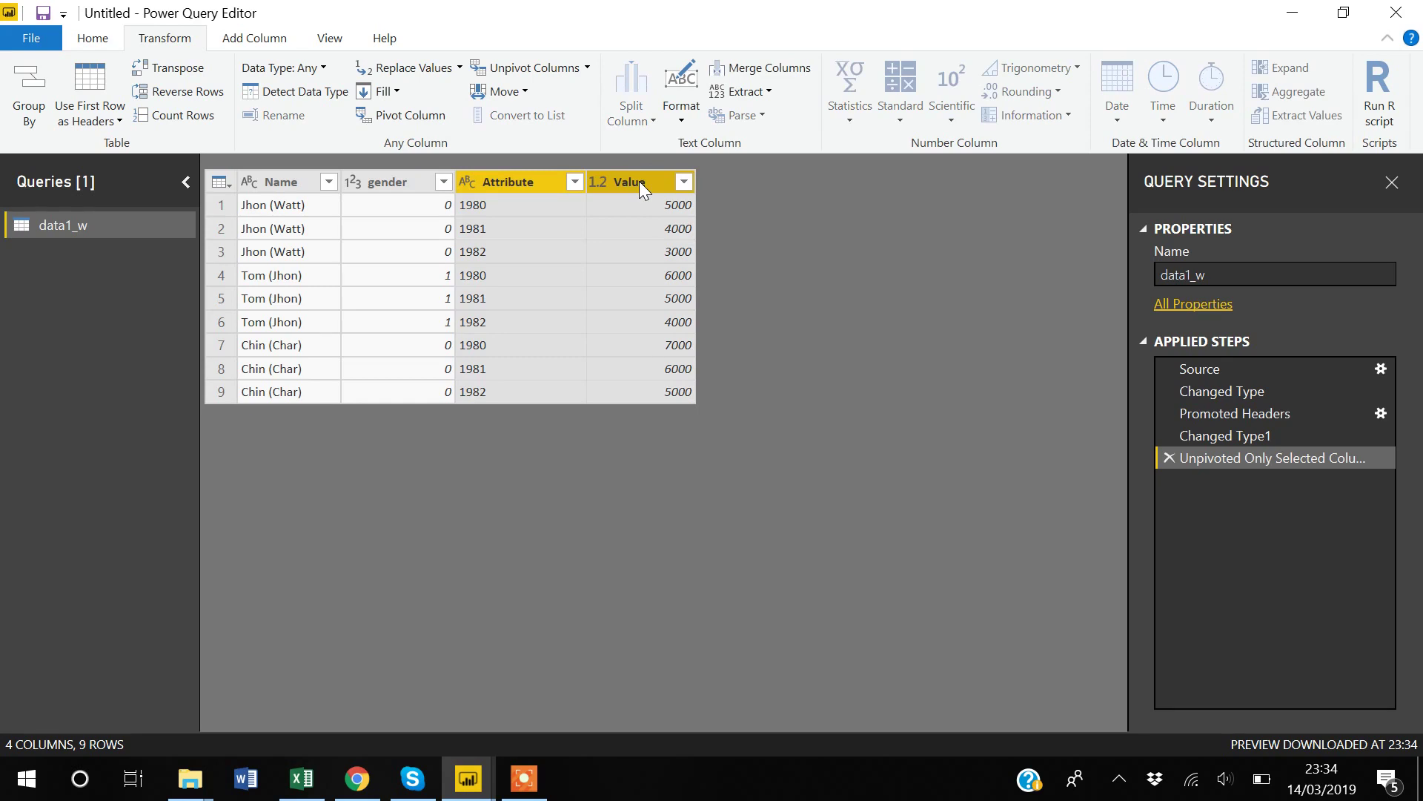
click(419, 117)
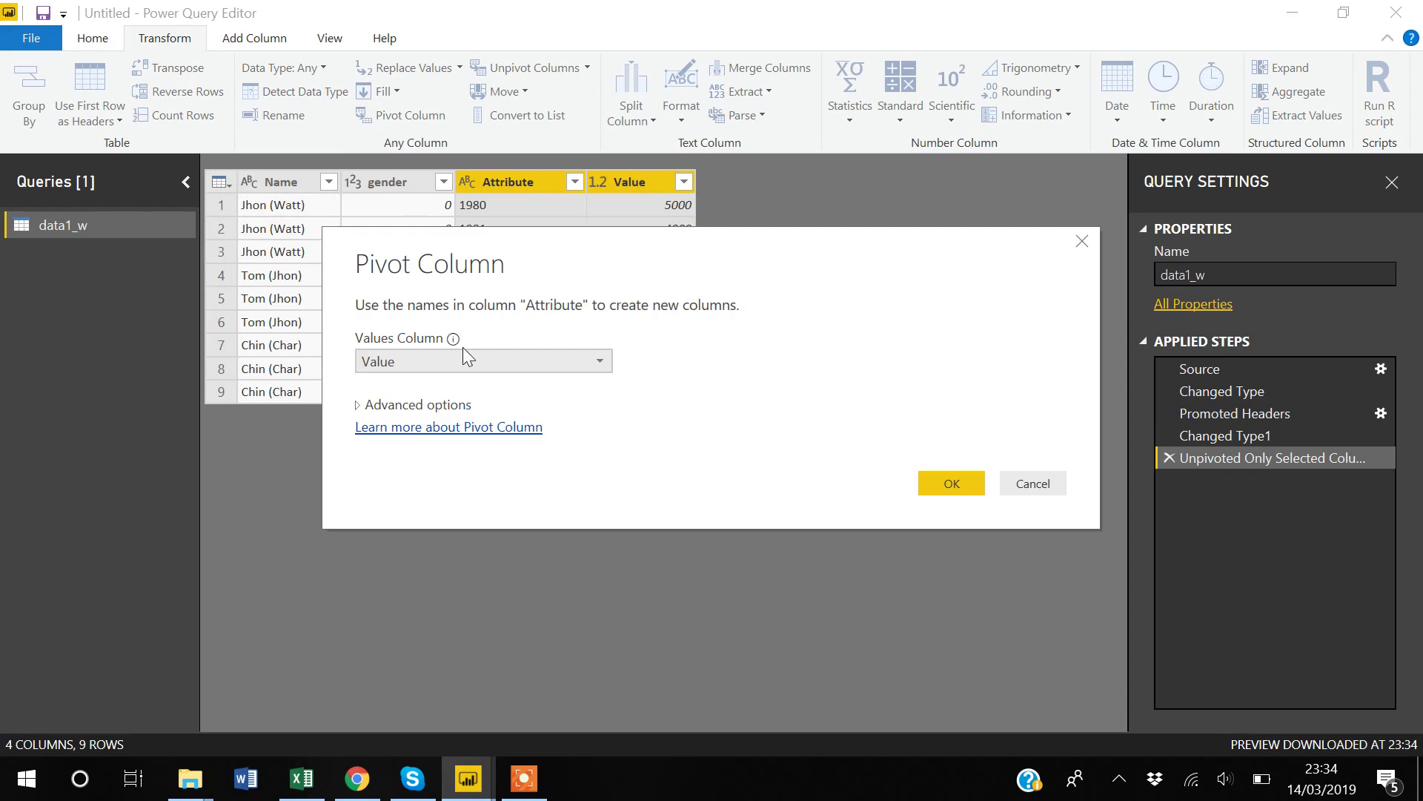
click(597, 369)
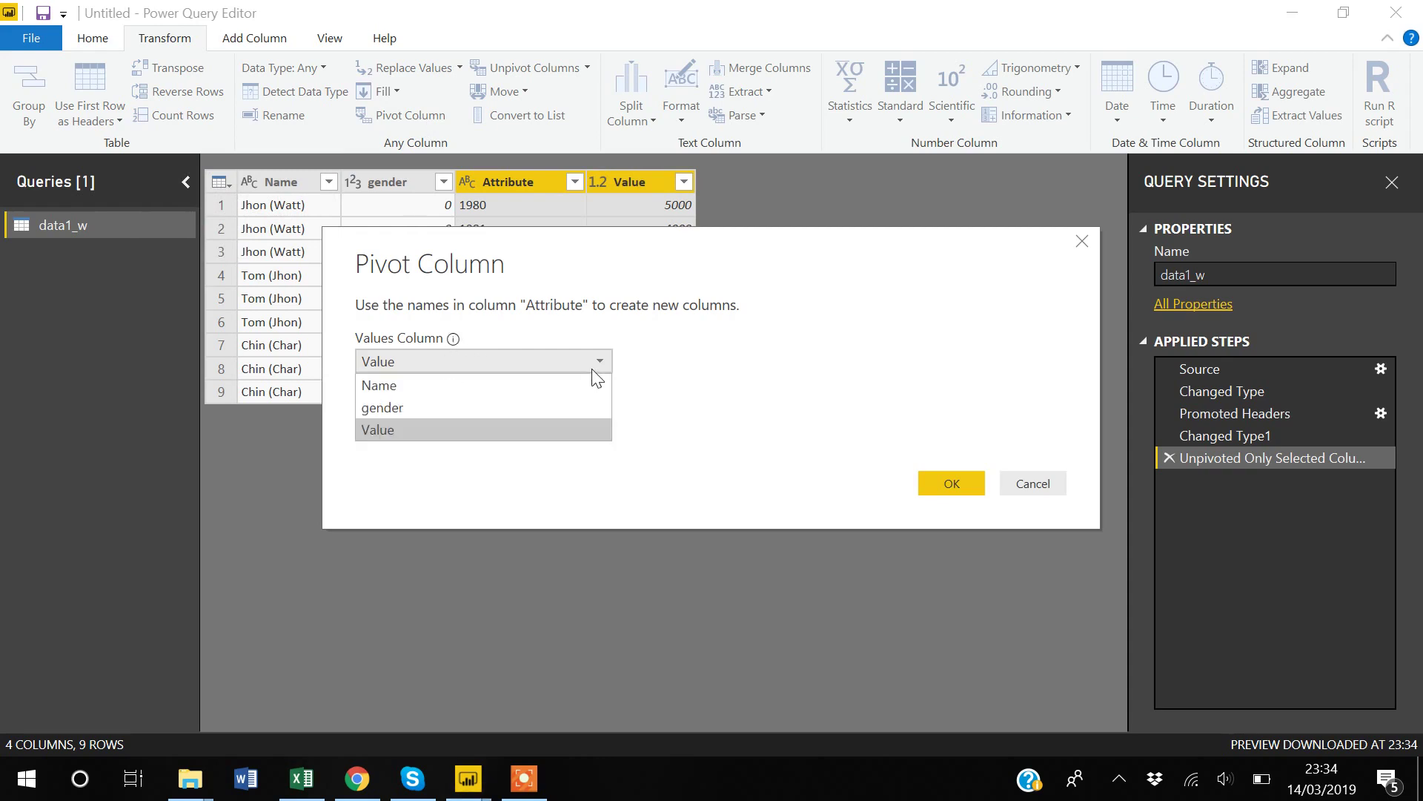
click(377, 430)
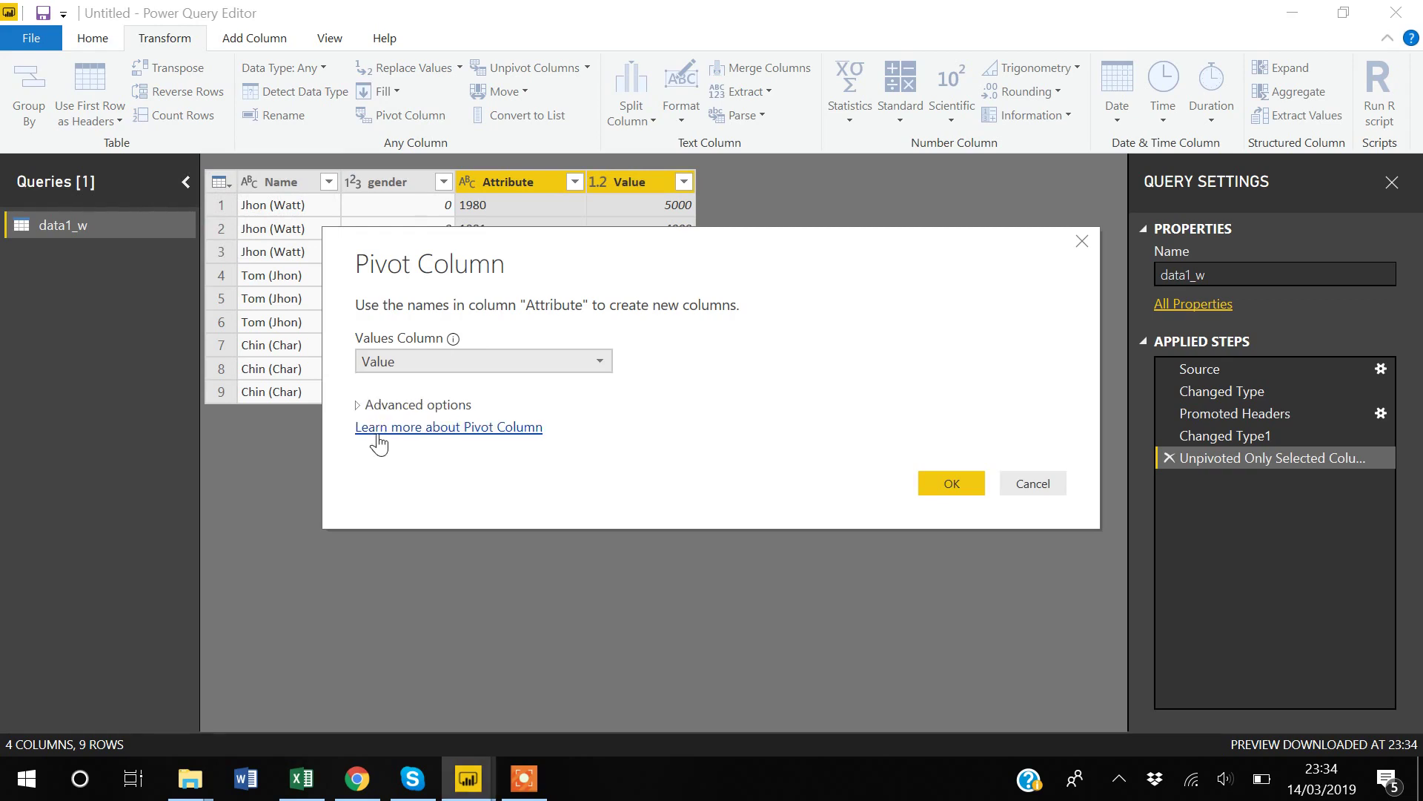
click(959, 491)
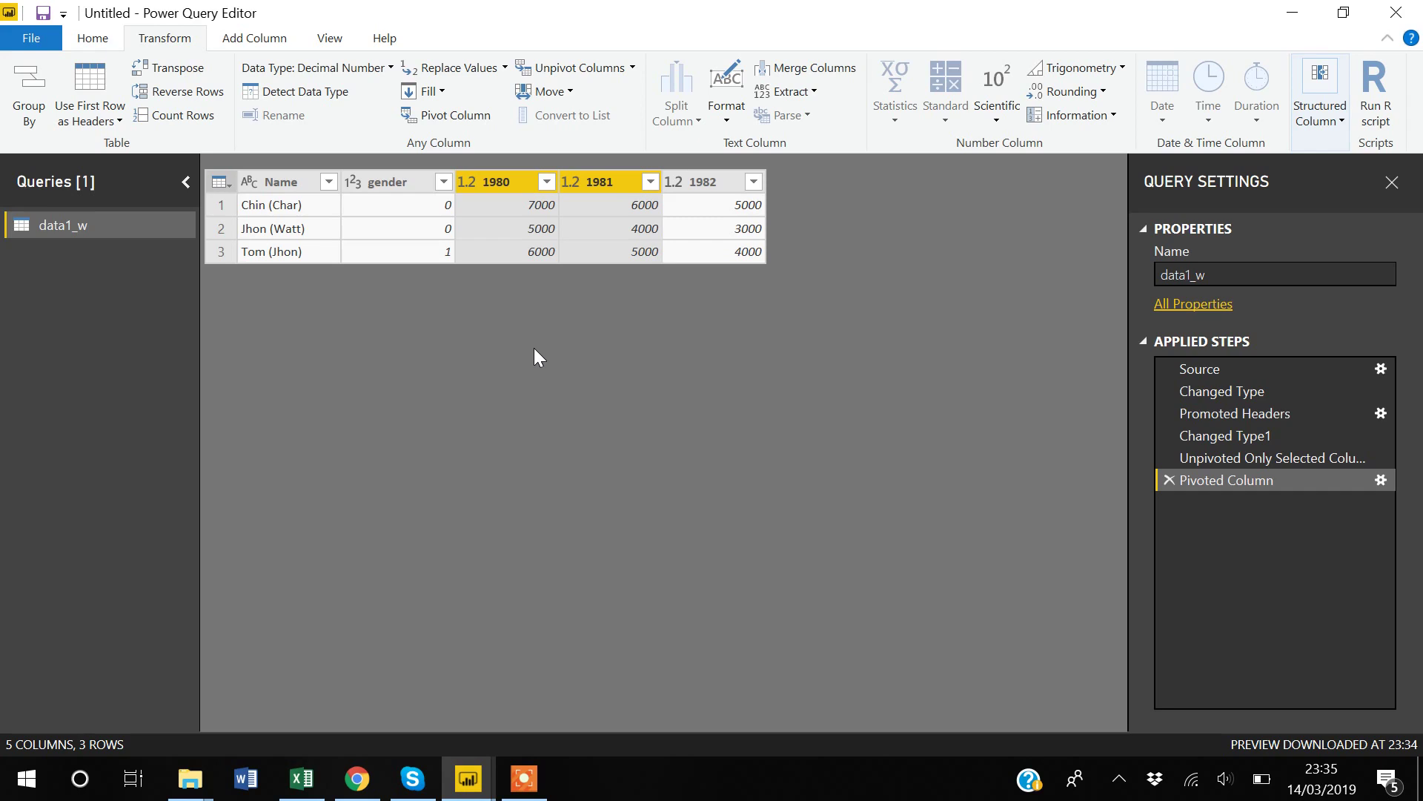
click(516, 777)
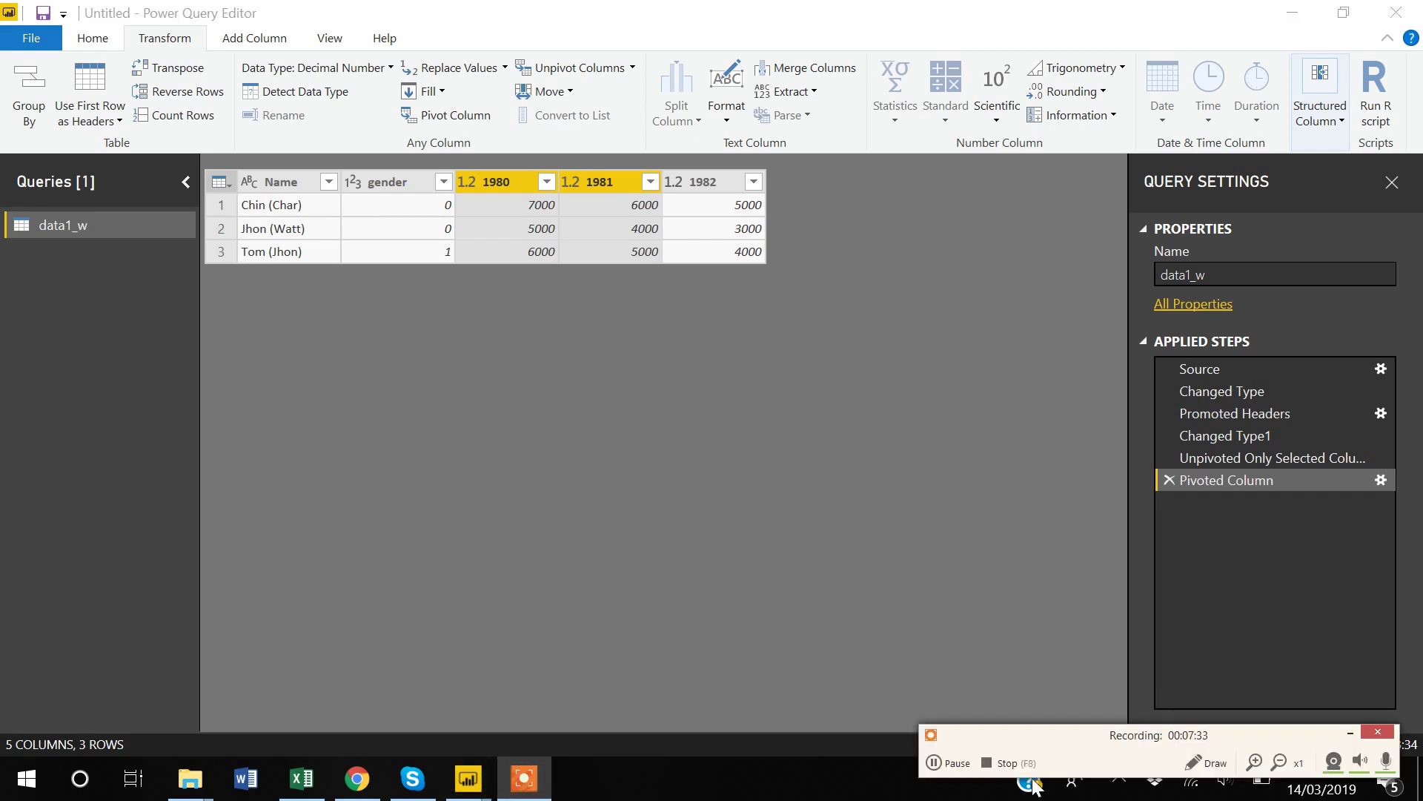